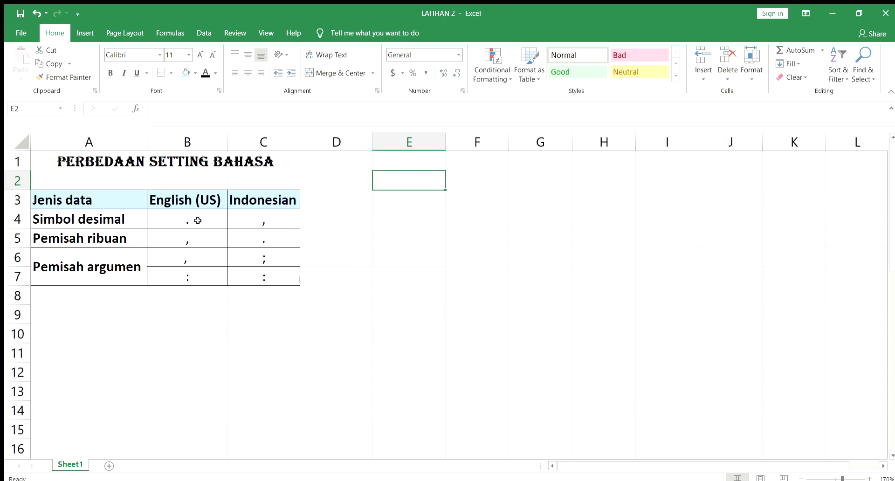
- Fill the Pemisah argumen rows, A6:C7, with the same light blue as the table header
left_click(94, 221)
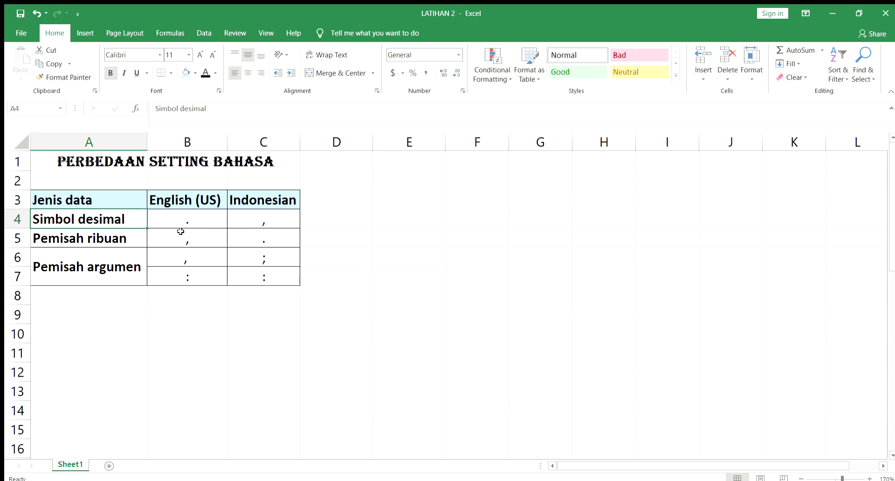
left_click(194, 219)
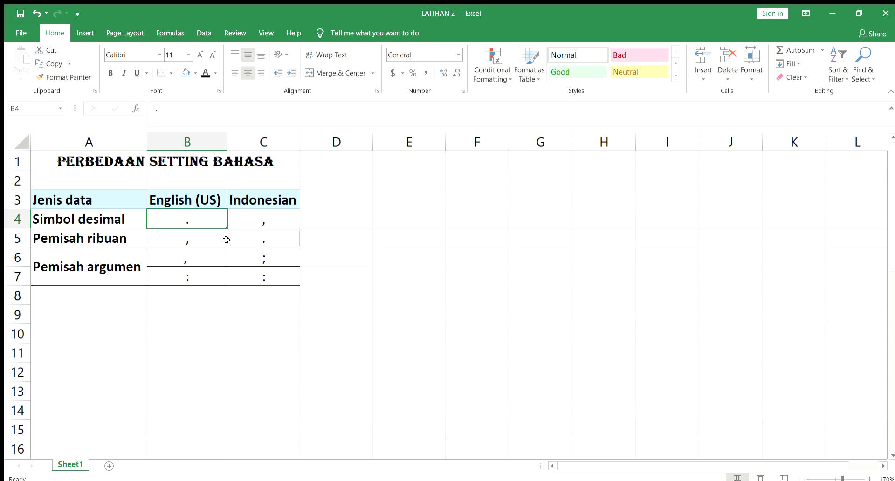
mouse_move(95, 257)
left_mouse_down()
mouse_move(216, 280)
mouse_move(275, 279)
left_mouse_up()
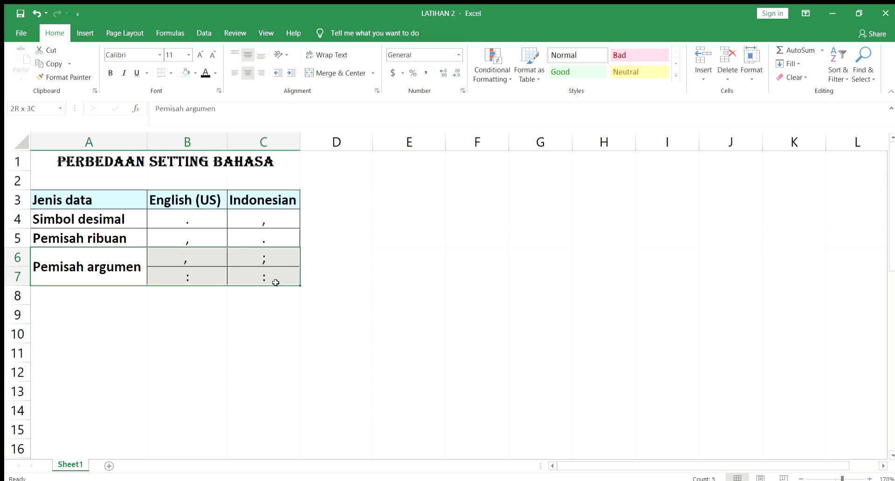
left_click(186, 74)
left_click(349, 239)
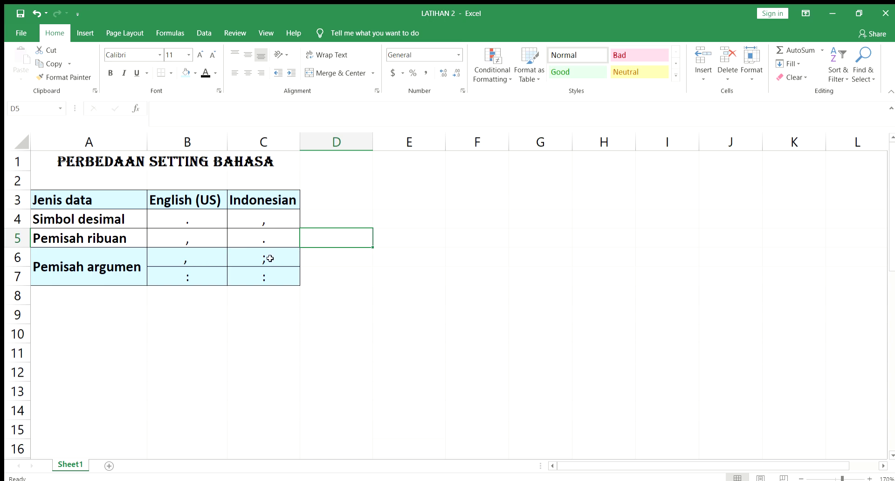
left_click(191, 275)
left_click(247, 277)
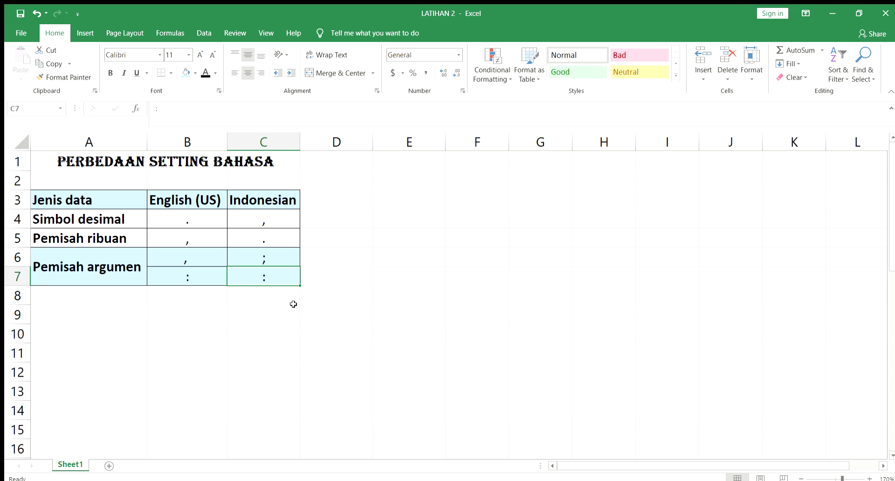
- Clear the three subject headers in B21:D21 of the class grade table and turn off their text wrapping
scroll(293, 303, "down", 4)
scroll(439, 303, "down", 1)
scroll(652, 303, "up", 1)
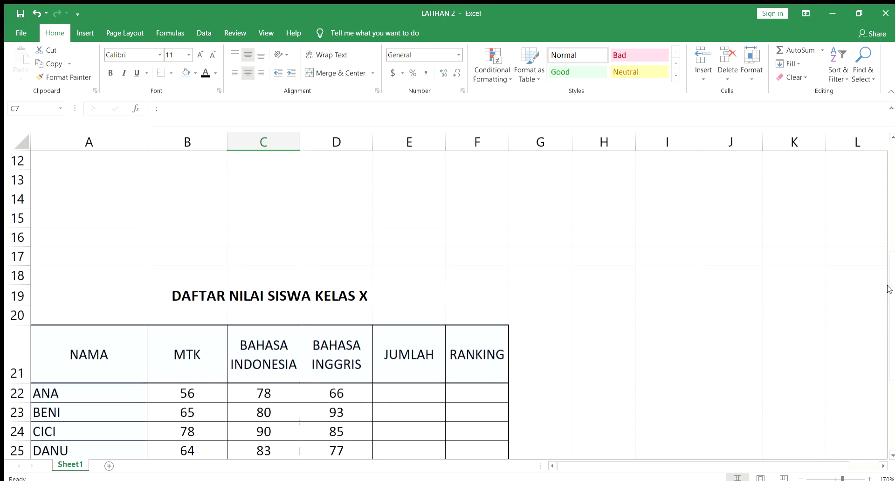
left_click_drag(891, 288, 887, 348)
left_click(753, 301)
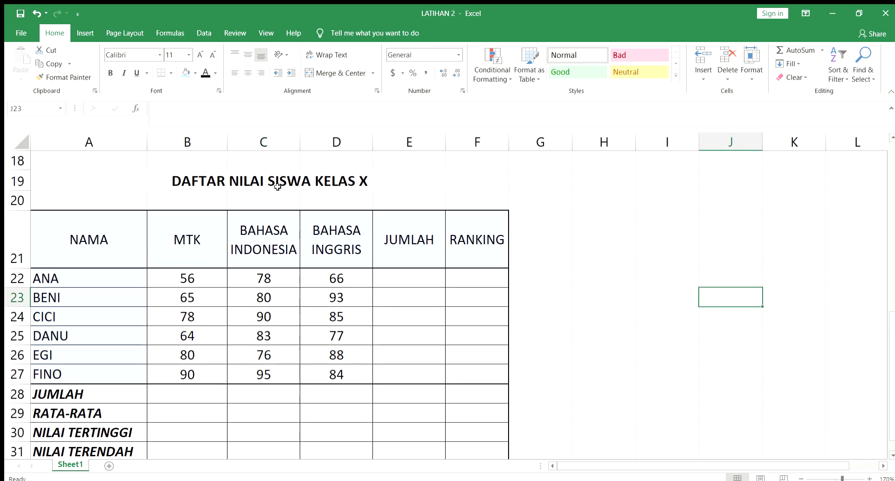
left_click(195, 246)
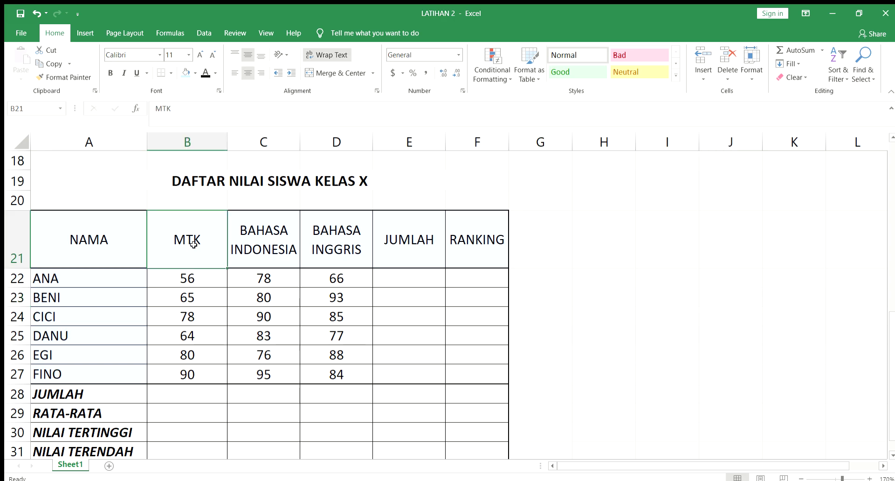
left_click(284, 229)
left_click_drag(184, 230, 310, 238)
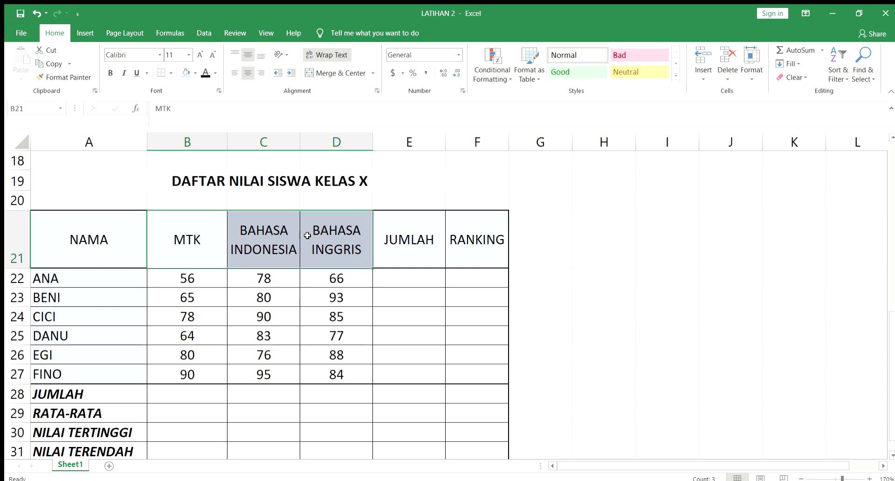
key("Delete")
left_click(280, 221)
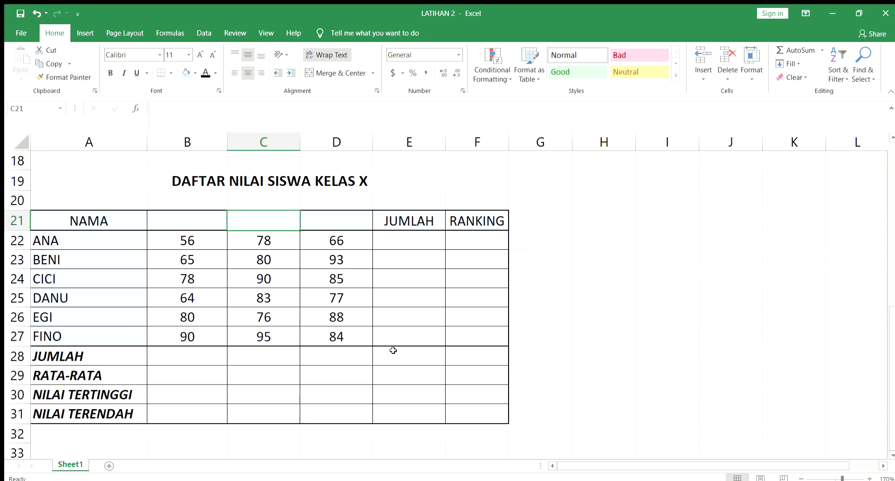
left_click_drag(204, 219, 338, 217)
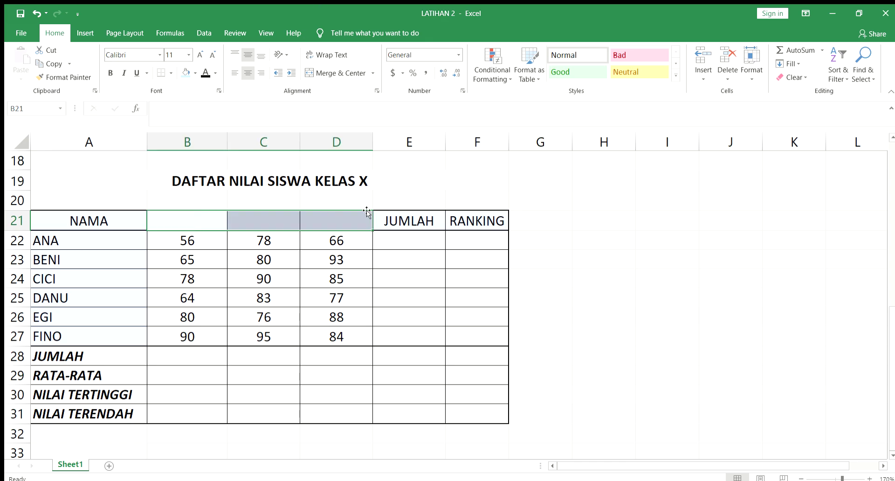
left_click(433, 276)
- Enter the header MATEMATIKA in B21 and widen column B to fit it
left_click(166, 223)
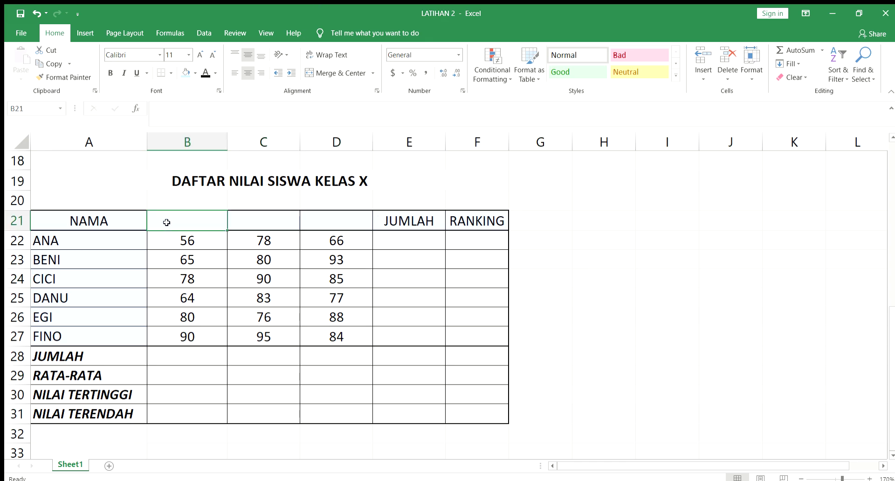
type("MATEMA")
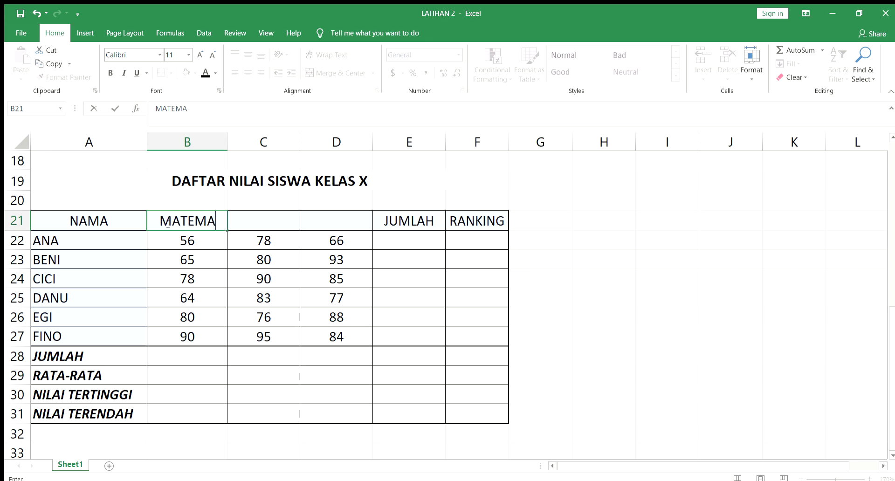
type("TIKA")
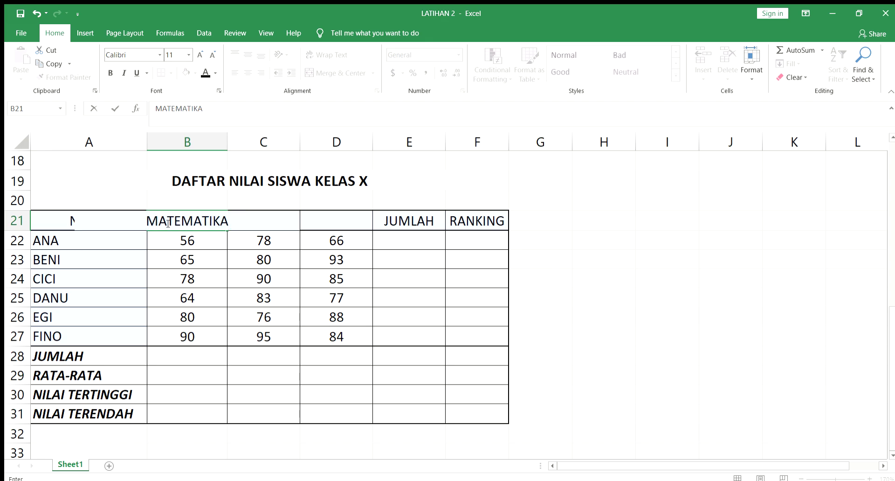
key("Tab")
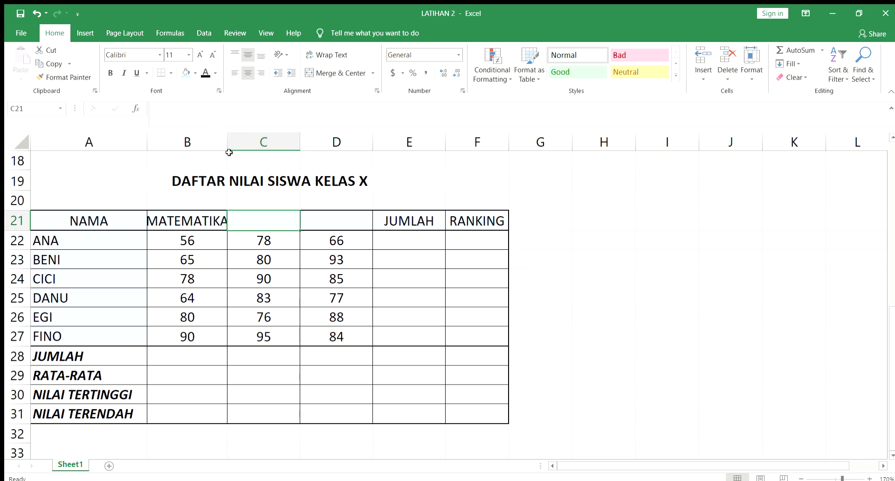
left_click_drag(228, 142, 248, 143)
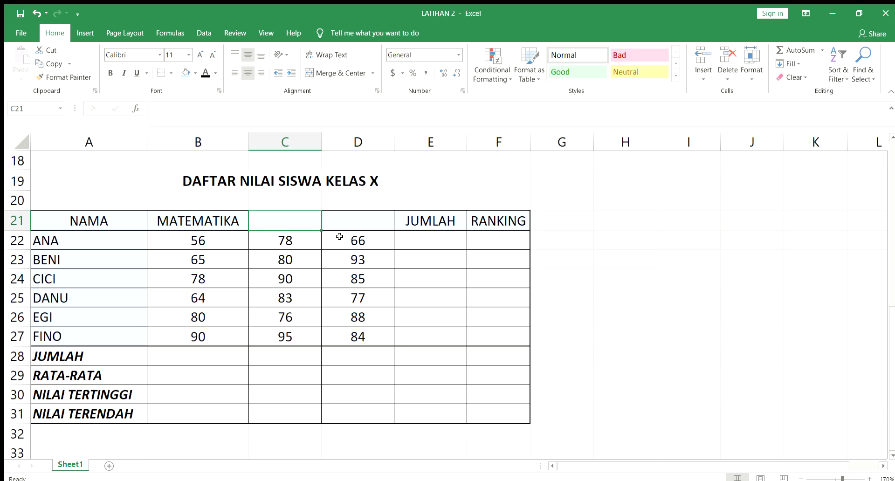
- Enter the header BAHASA INDONESIA in C21 and widen column C to fit it on one line
type("BAHASA IN")
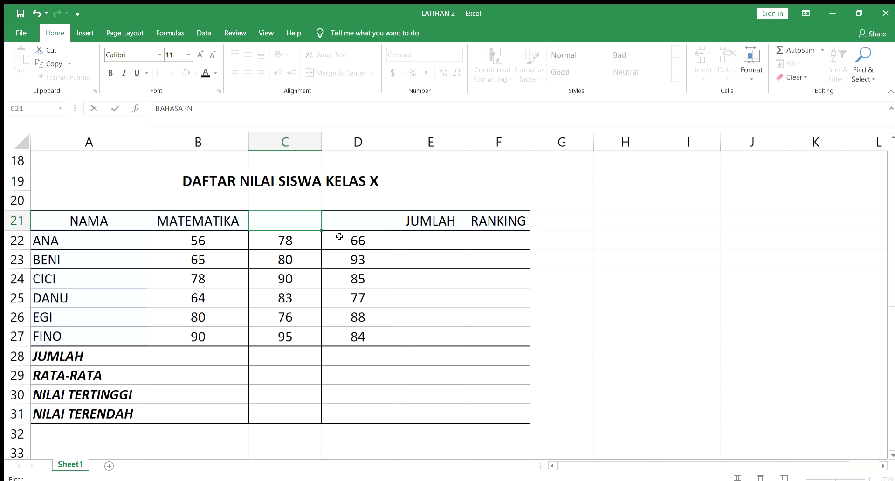
type("DONESIA")
key("Return")
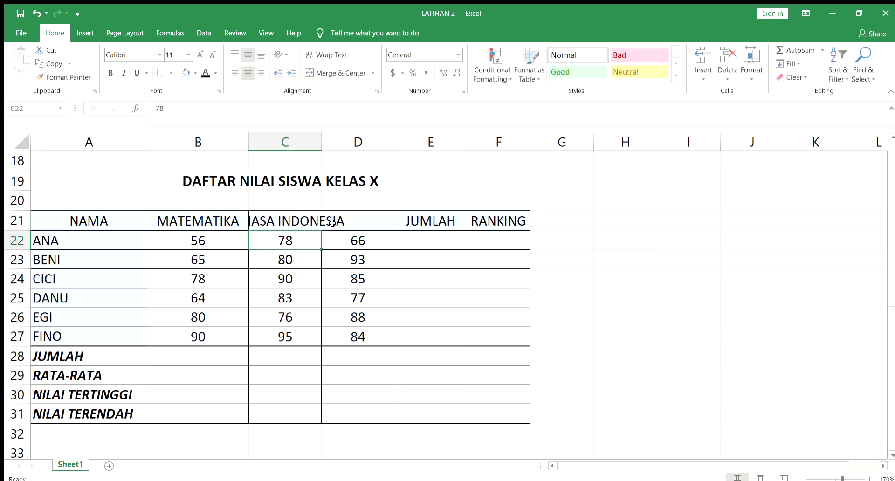
left_click_drag(333, 138, 376, 138)
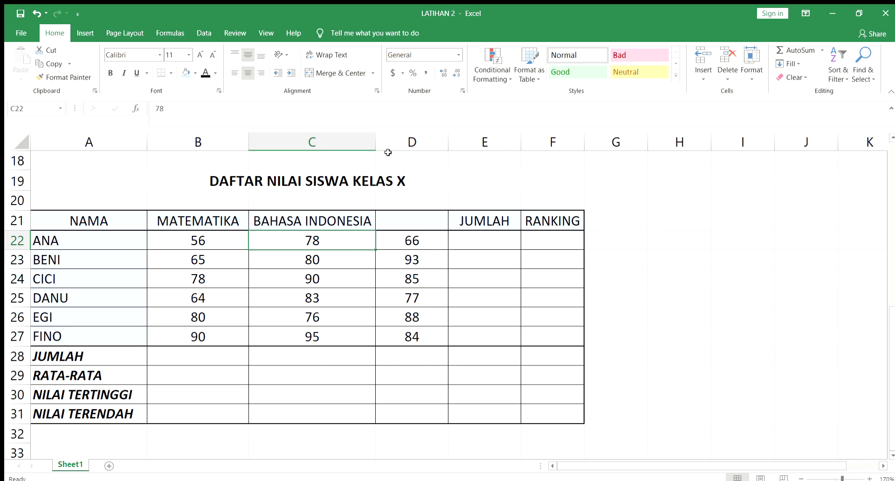
- Narrow column C and wrap the BAHASA INDONESIA header onto two lines within its cell
left_click(327, 221)
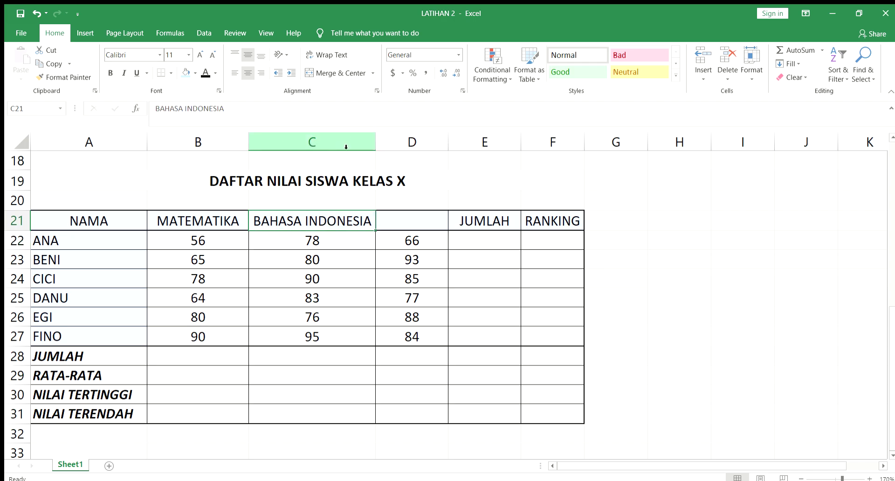
left_click_drag(376, 137, 335, 146)
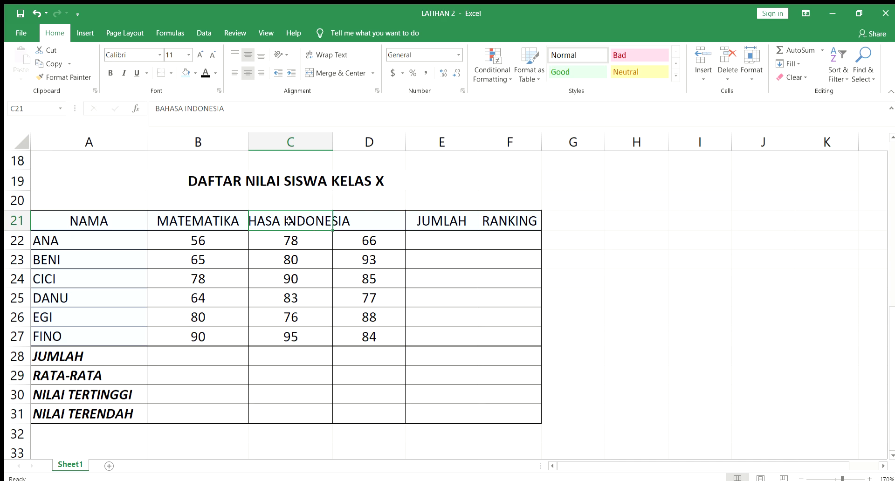
left_click(327, 55)
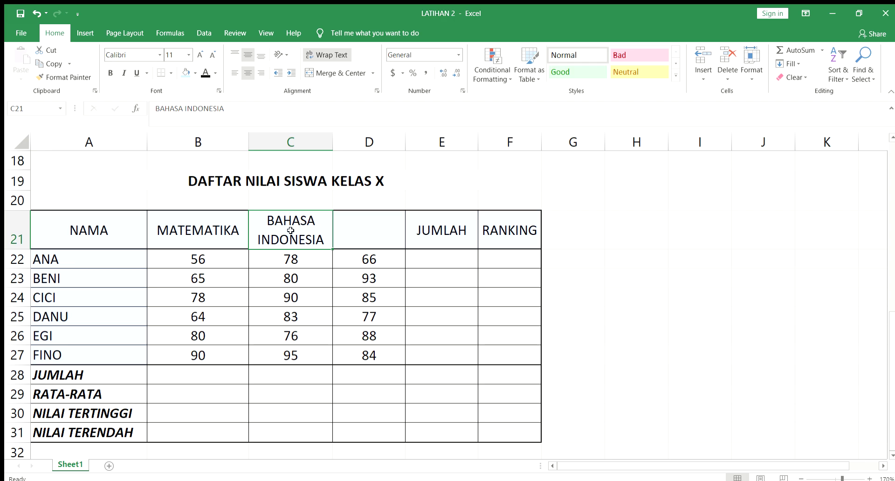
- Enter the header BAHASA INGGRIS in D21 and wrap its text within the cell
left_click(360, 223)
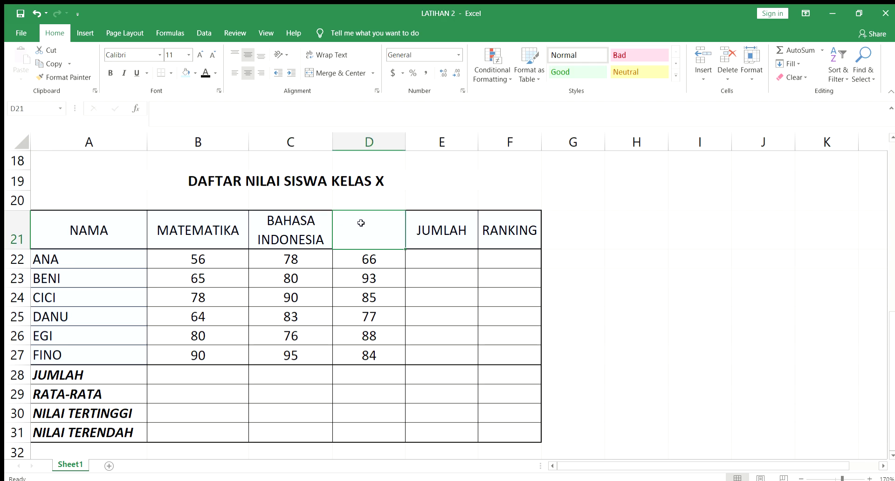
type("BAHAS")
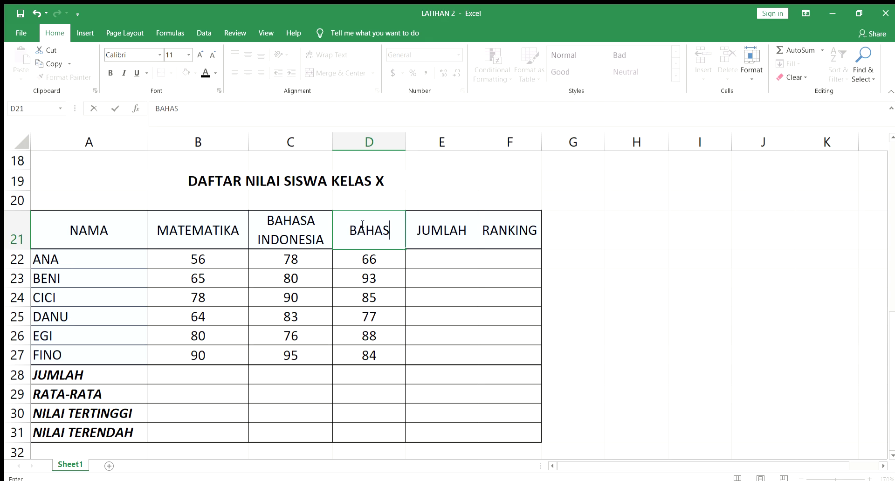
type("A INGG")
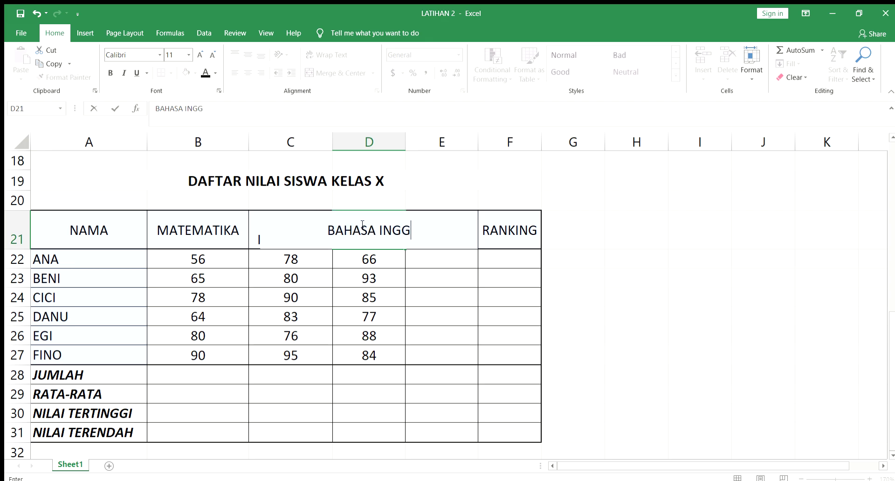
type("RIS")
key("Return")
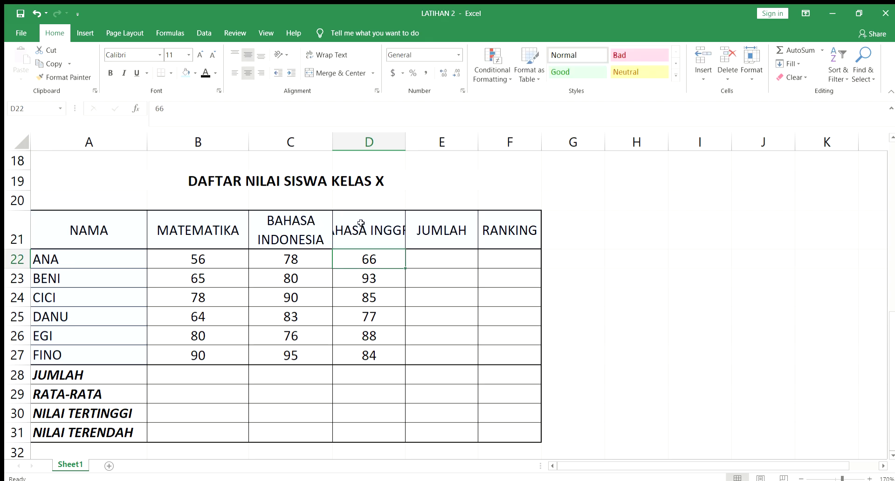
left_click(361, 223)
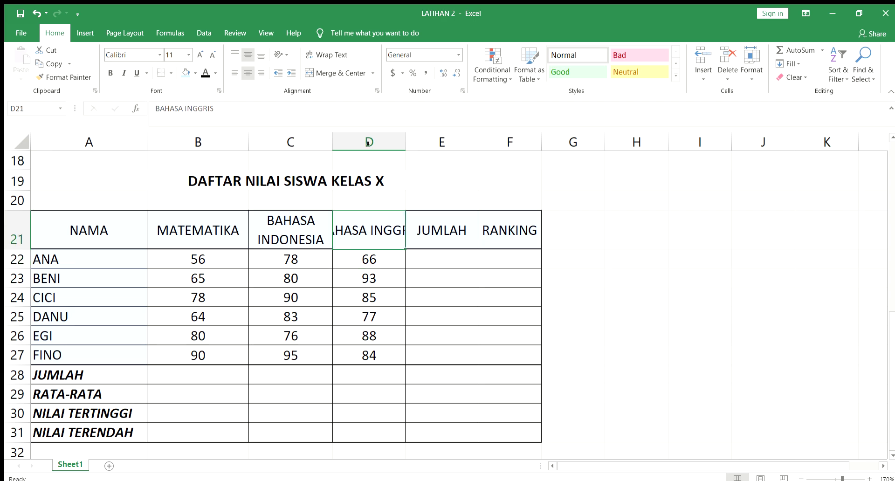
left_click(326, 57)
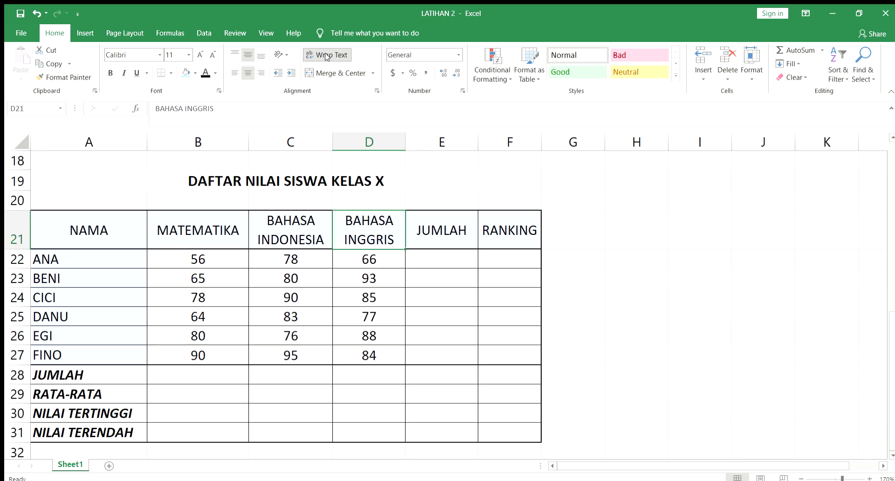
left_click(587, 219)
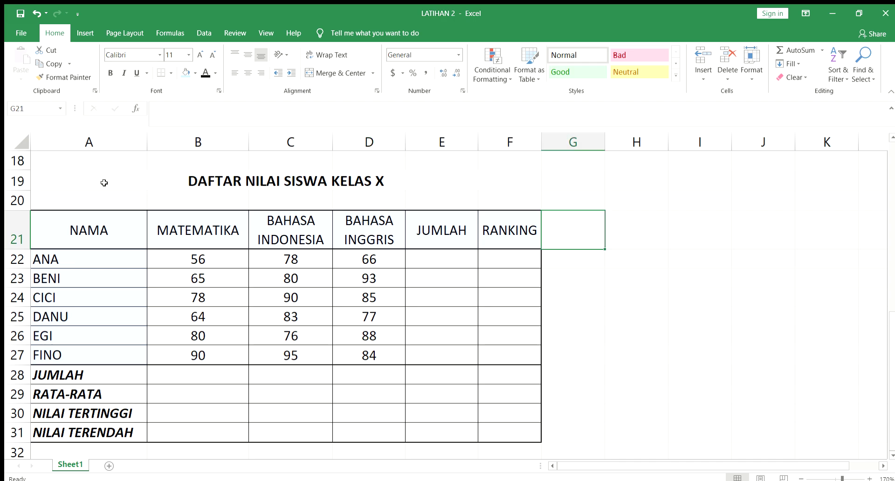
- Give columns B, C and D one equal width that fits all three subject headers
left_click(213, 144)
left_click(301, 137)
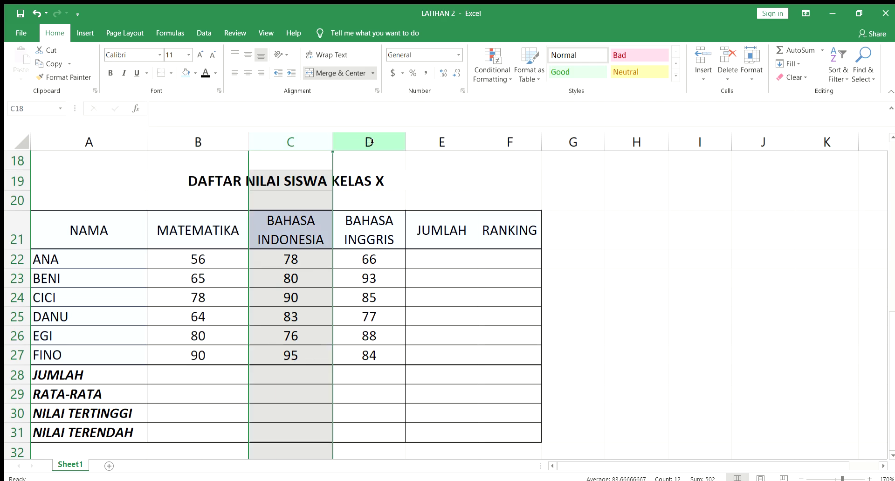
left_click(369, 139)
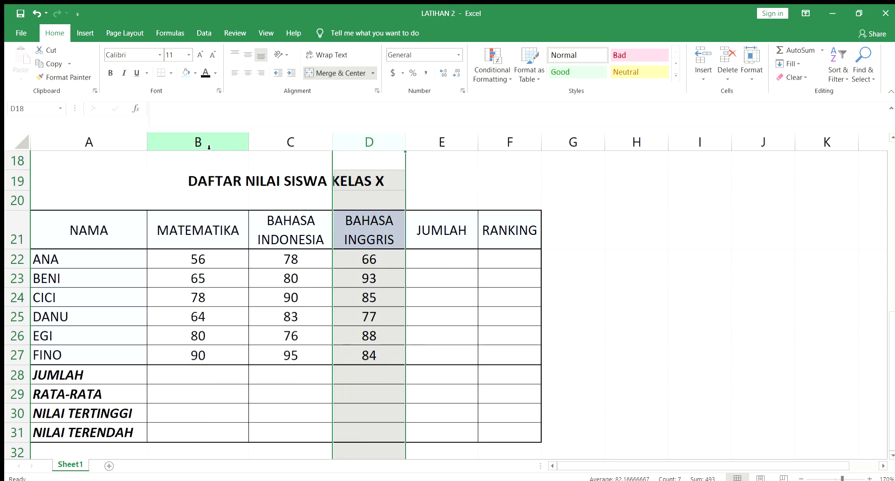
left_click_drag(208, 145, 368, 137)
left_click_drag(211, 231, 382, 354)
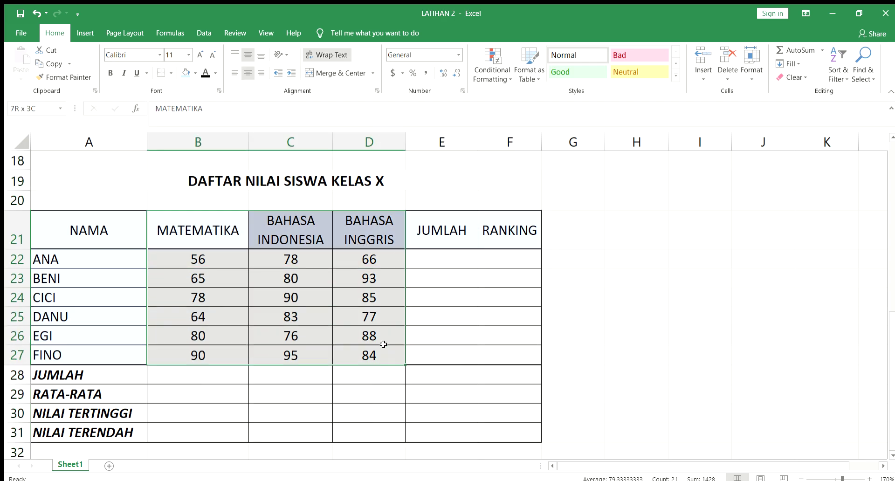
left_click(198, 142)
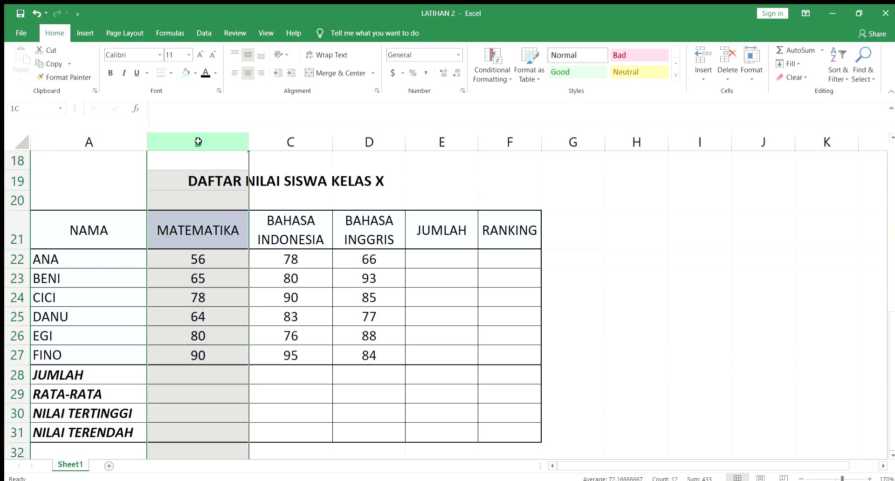
left_click_drag(198, 142, 342, 139)
left_click(287, 302)
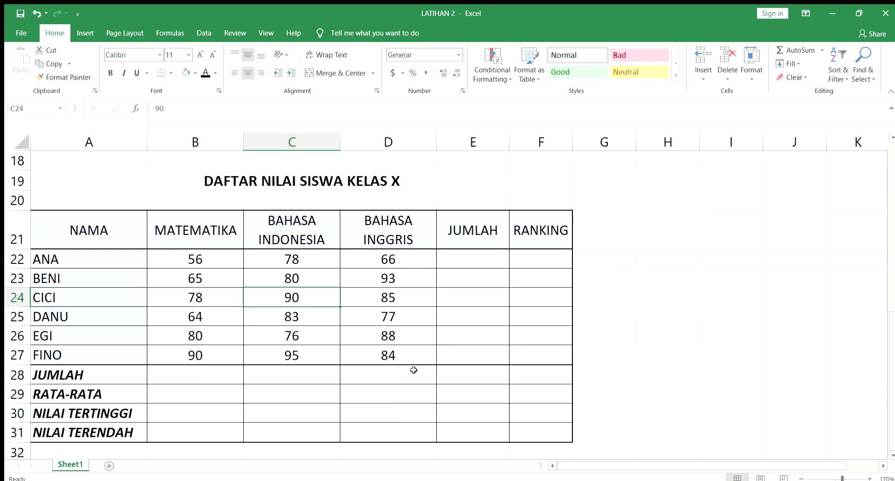
- Unmerge the title DAFTAR NILAI SISWA KELAS X in row 19 and check the separate cells A19 to F19
left_click(170, 183)
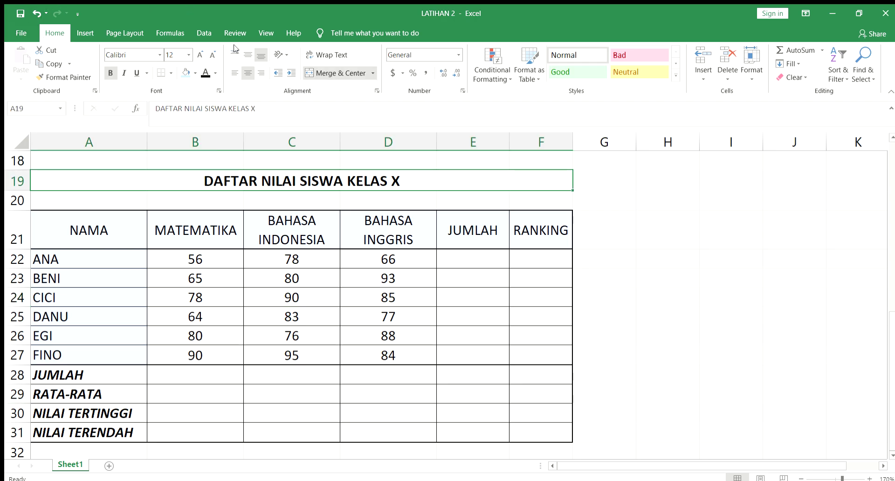
left_click(334, 72)
left_click(435, 349)
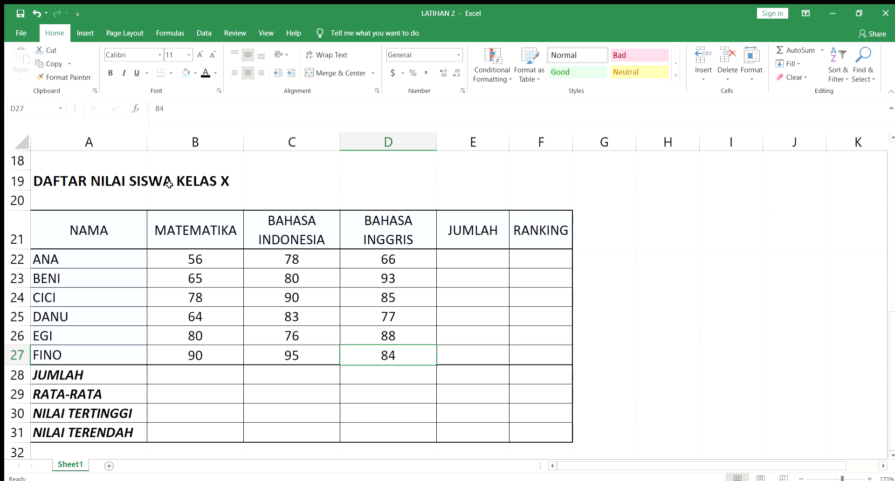
left_click_drag(52, 179, 510, 185)
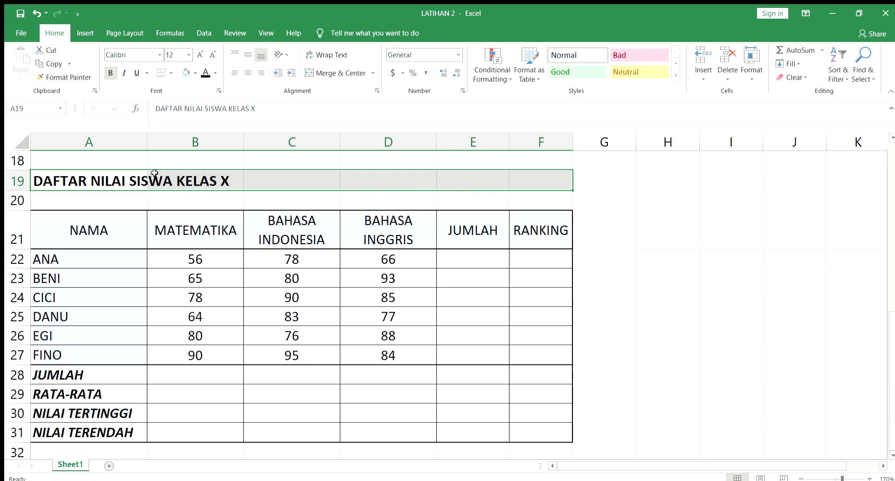
left_click(93, 179)
left_click(189, 181)
left_click(301, 176)
left_click(398, 180)
left_click(464, 186)
left_click(533, 181)
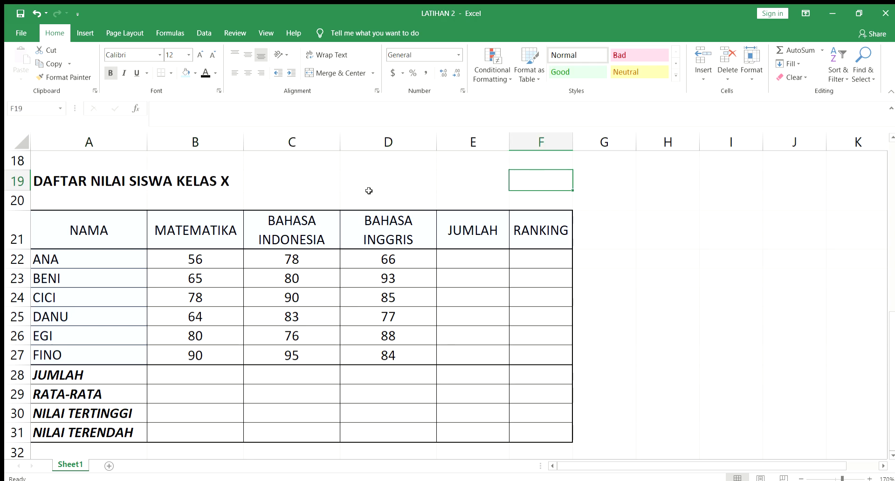
- Merge and center the title DAFTAR NILAI SISWA KELAS X across A19:F19
left_click_drag(53, 182, 521, 182)
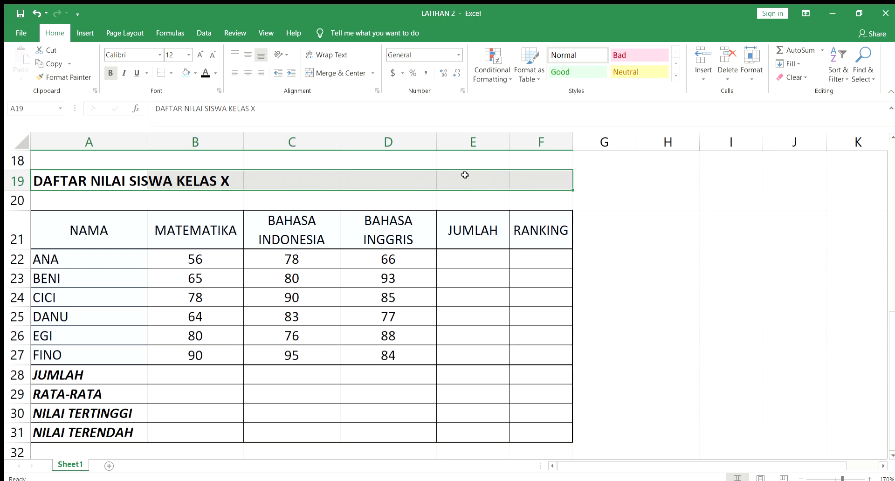
left_click(313, 72)
left_click(309, 206)
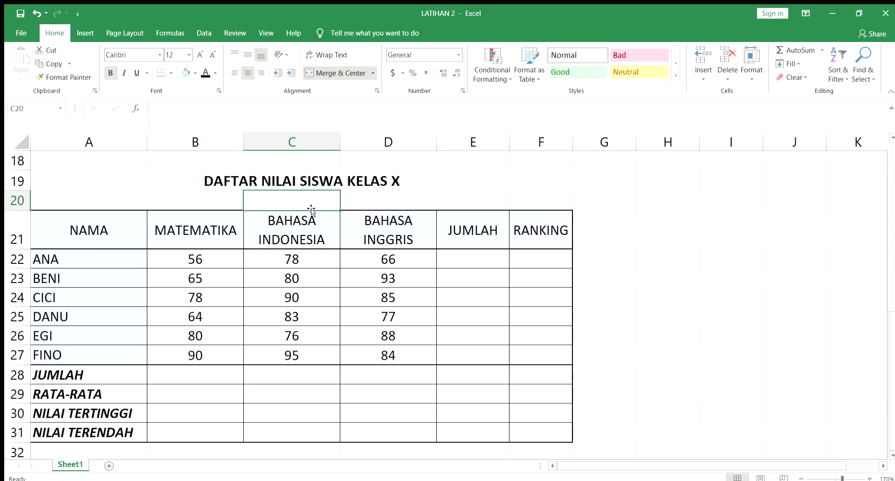
left_click(227, 182)
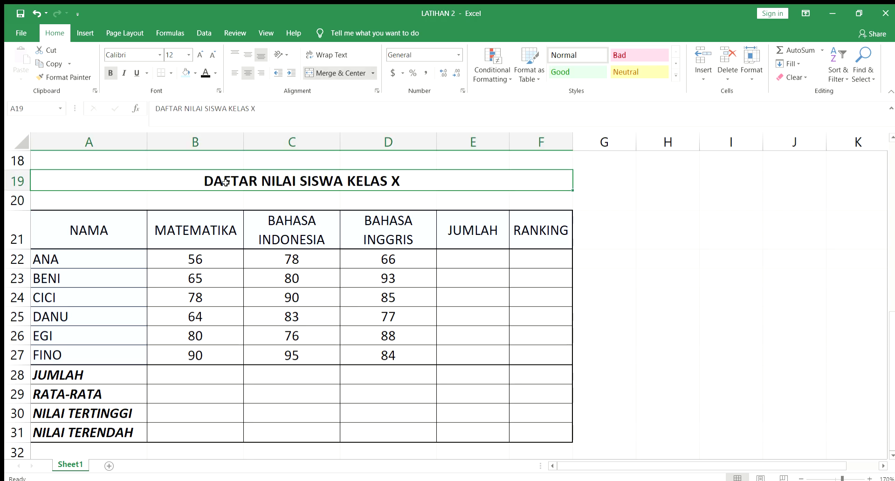
left_click(370, 408)
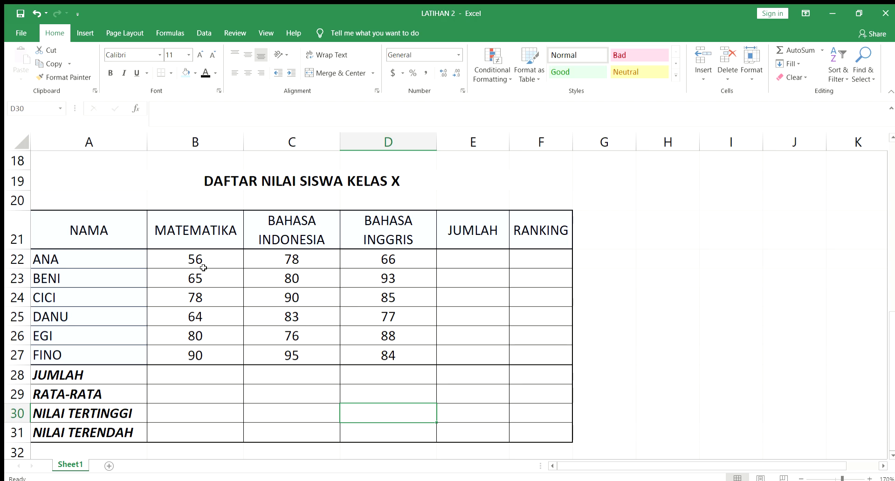
left_click_drag(201, 259, 195, 351)
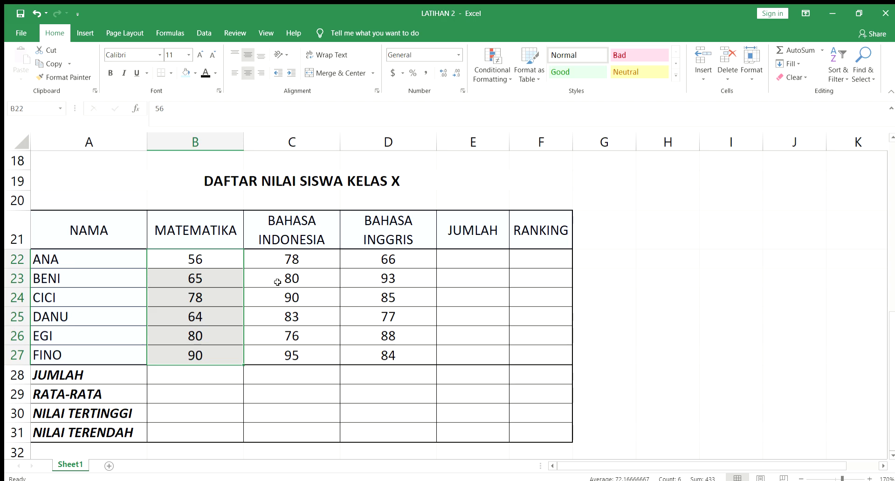
left_click_drag(286, 258, 289, 353)
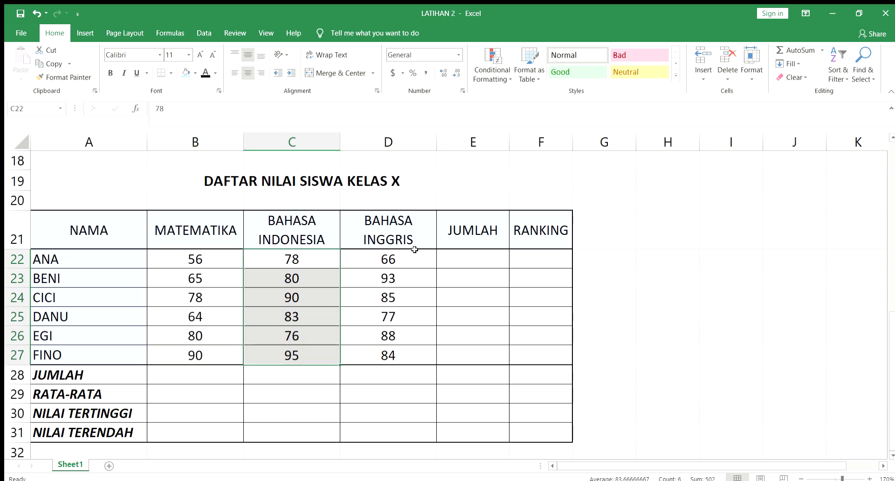
left_click_drag(400, 258, 395, 354)
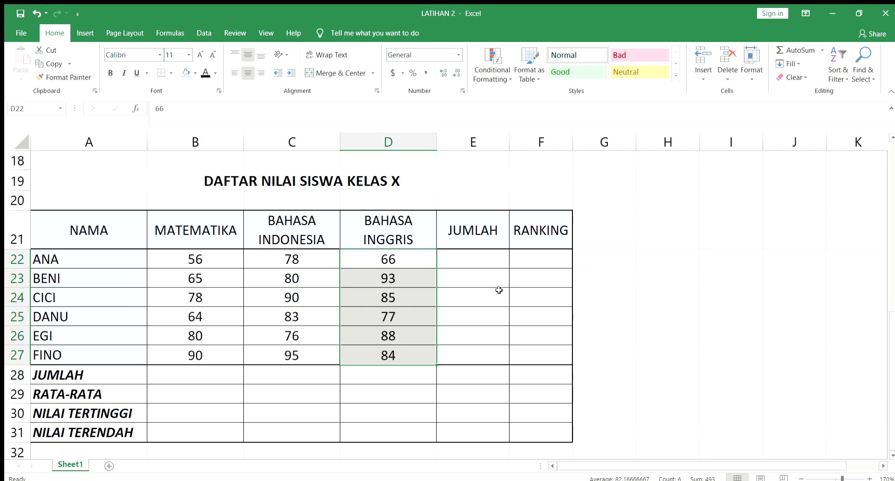
left_click(177, 374)
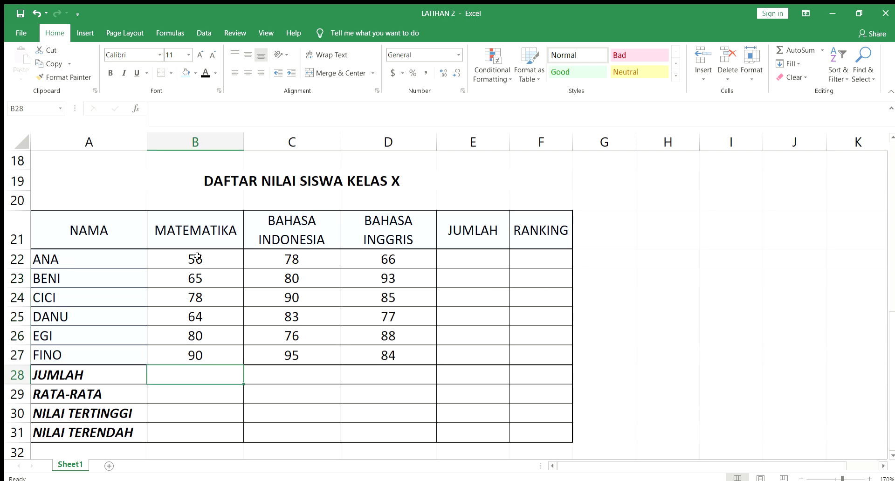
left_click_drag(150, 374, 419, 433)
- Total the MATEMATIKA scores in B28 with the formula =B22+B23+B24+B25+B26+B27
left_click(192, 373)
type("=")
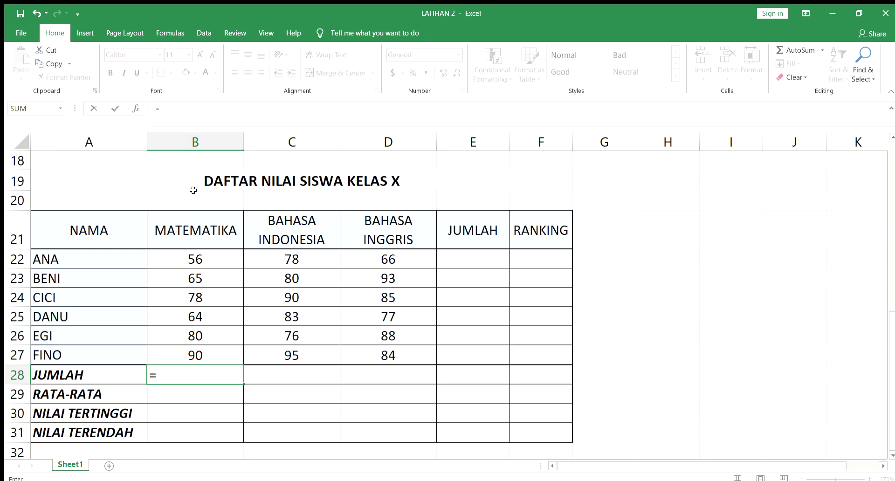
type("B22+B23+B24")
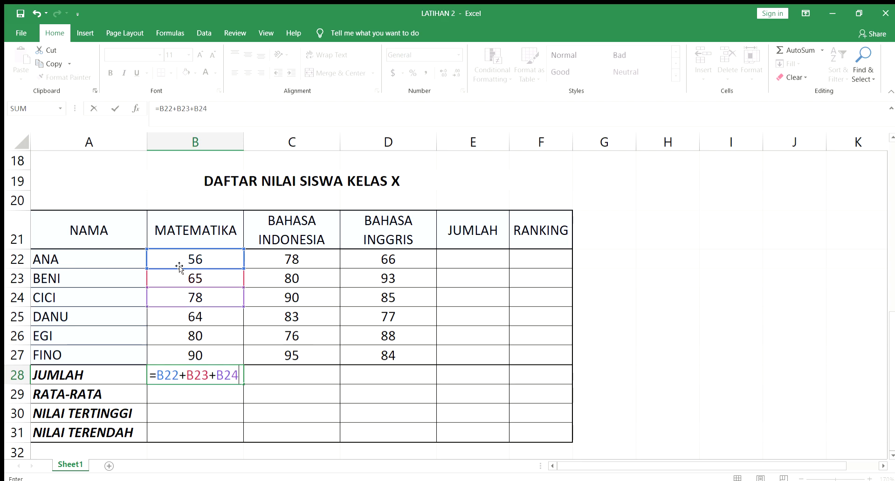
type("+B25")
type("+B")
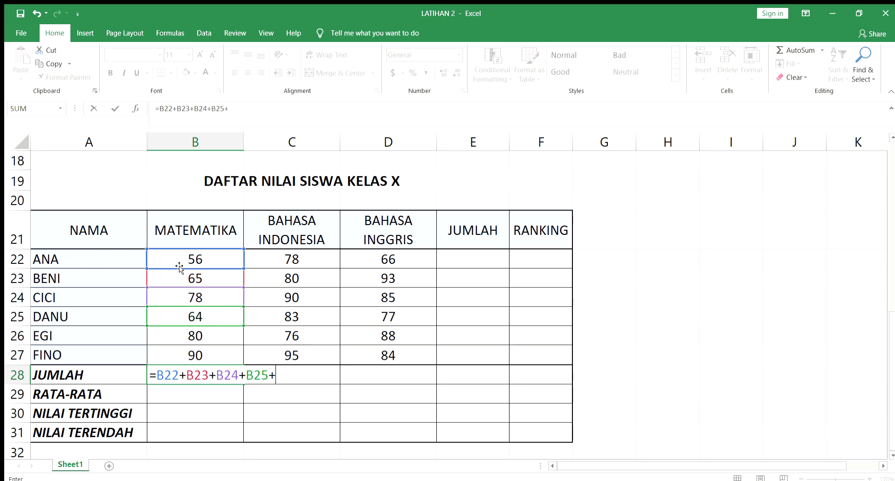
type("26+B27")
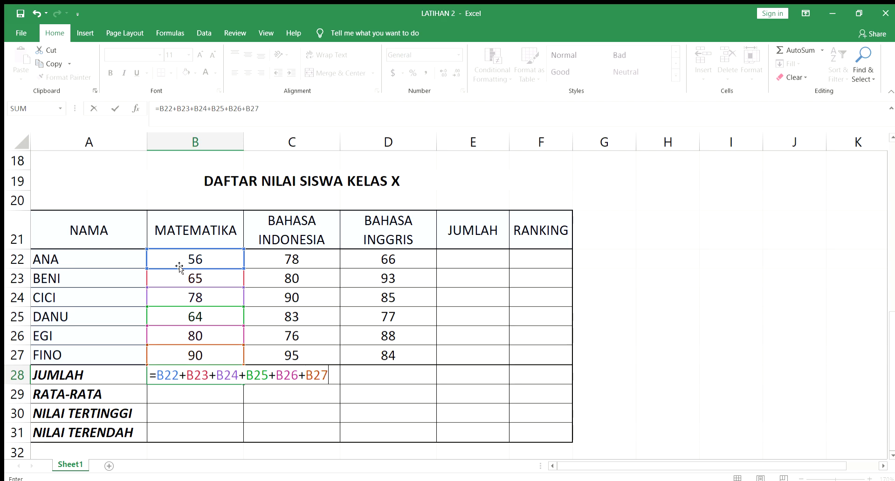
key("Return")
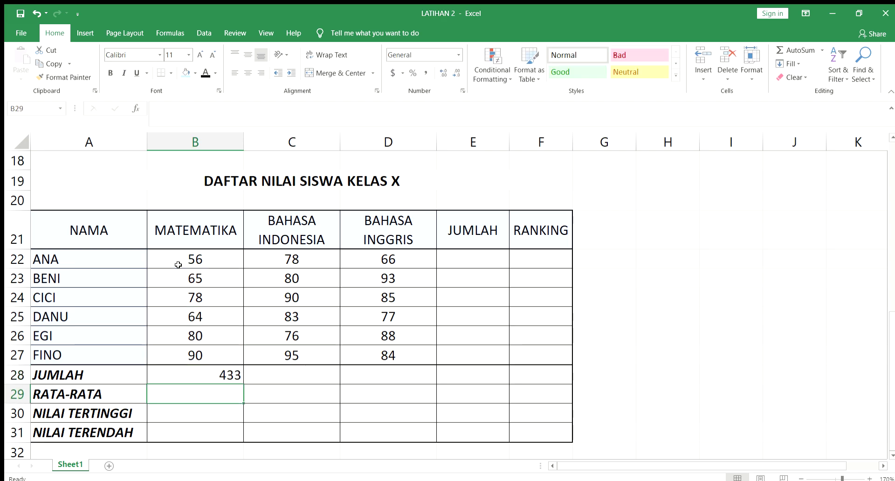
- Center the MATEMATIKA total horizontally in B28
left_click(184, 374)
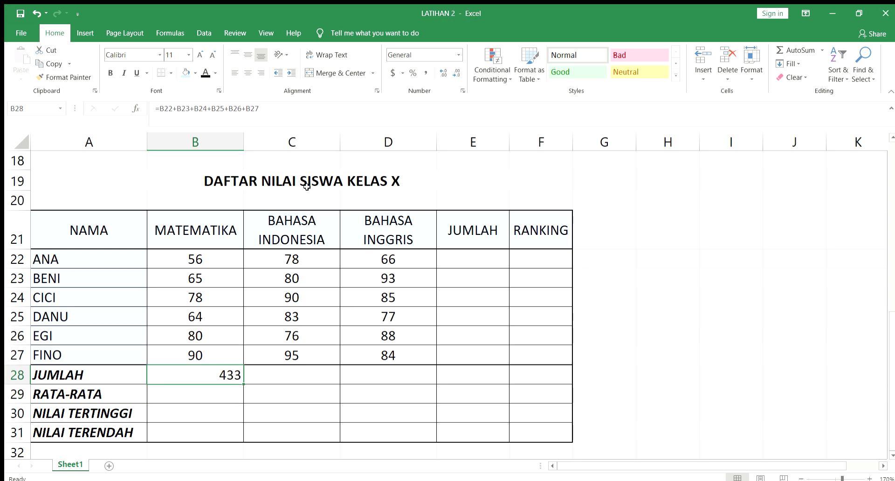
left_click(248, 72)
left_click(266, 403)
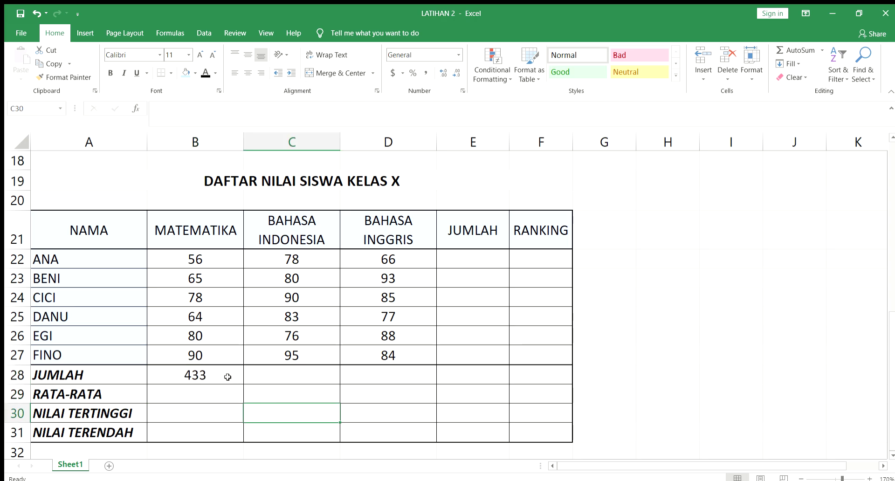
- Clear the cell-by-cell addition formula from B28 in the JUMLAH row
left_click_drag(217, 259, 205, 355)
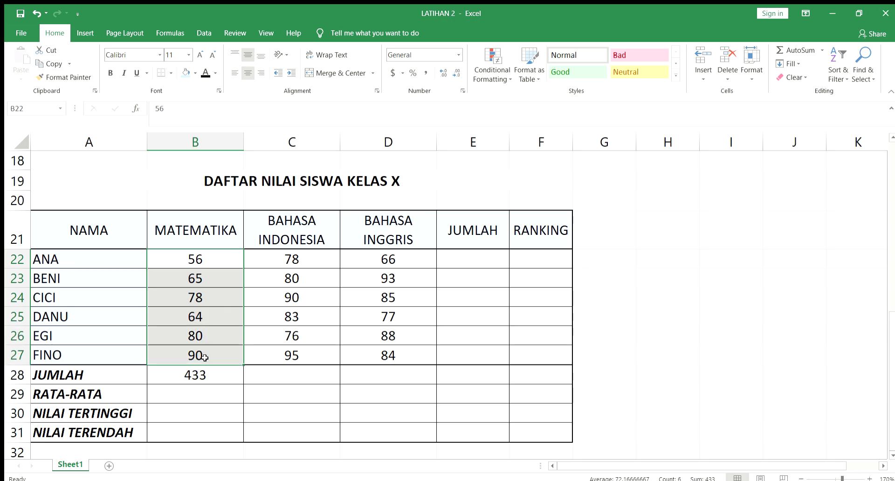
left_click_drag(44, 258, 155, 337)
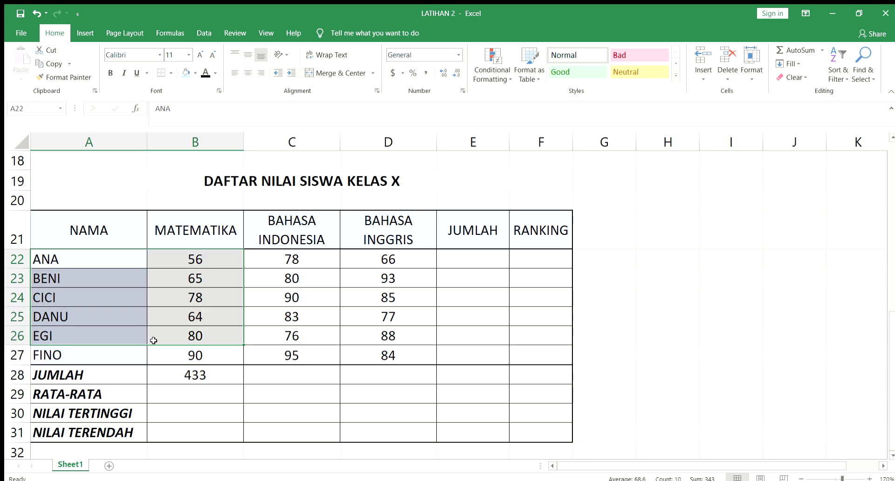
left_click(216, 377)
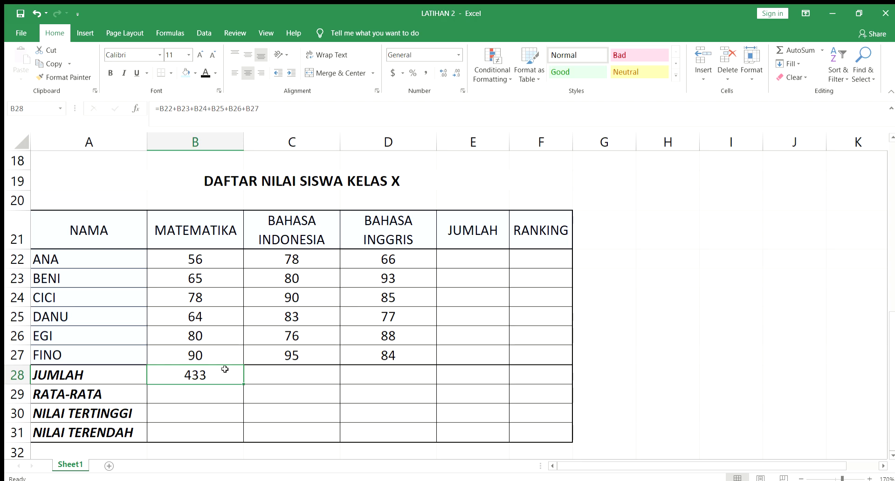
key("Delete")
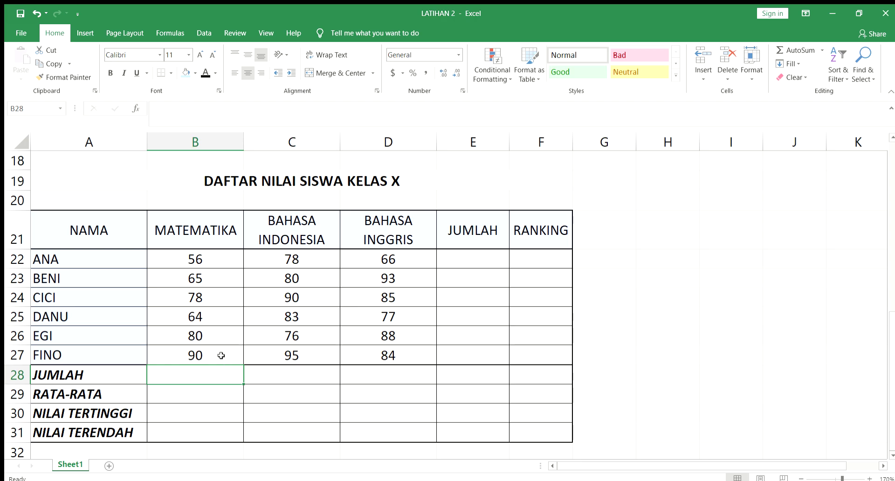
left_click(252, 396)
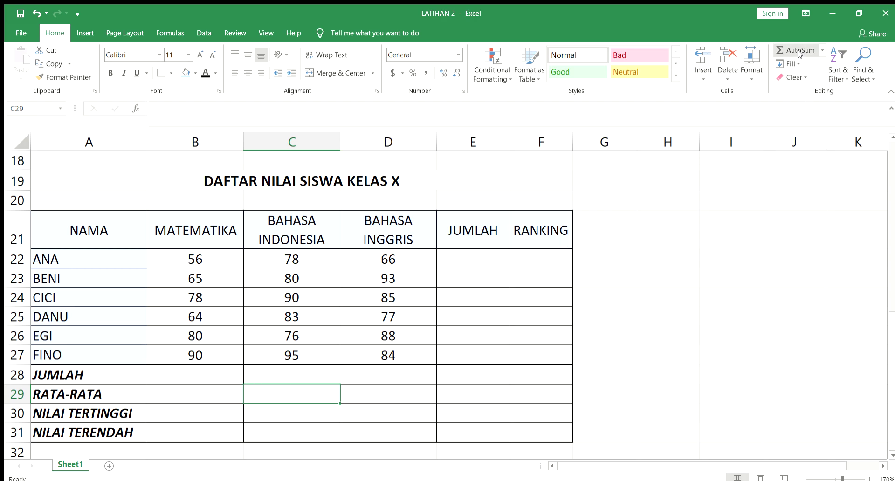
- Total the MATEMATIKA scores in B28 with the formula =SUM(B22:B27)
left_click(185, 375)
type("=")
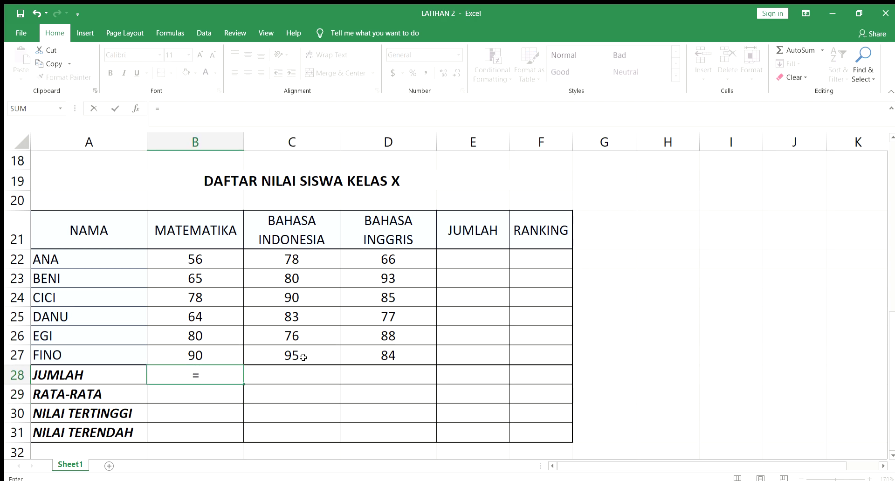
type("SUM(")
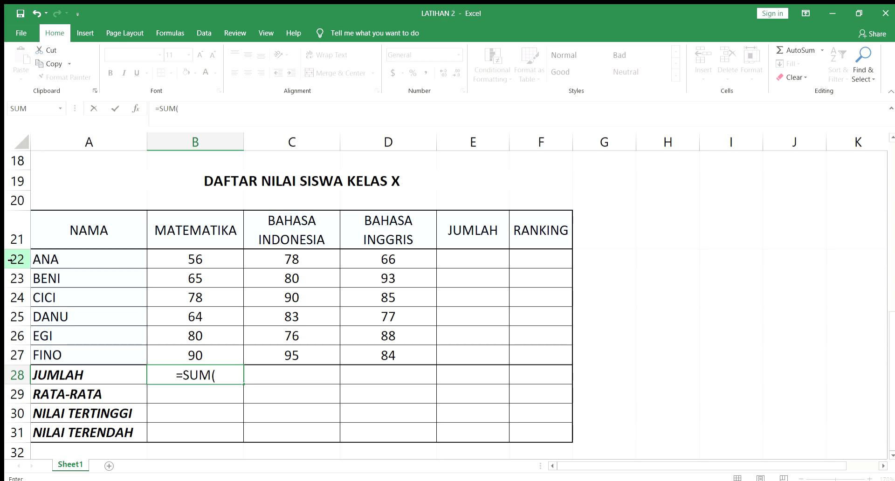
type("B22")
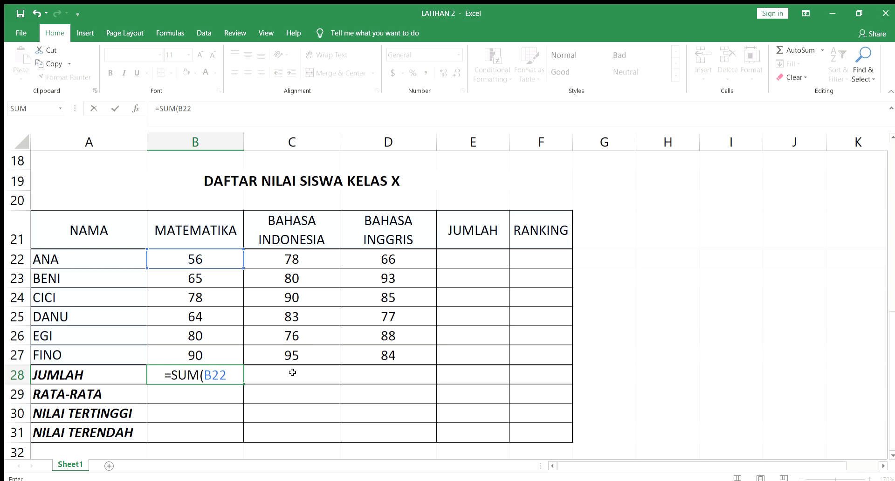
type(";")
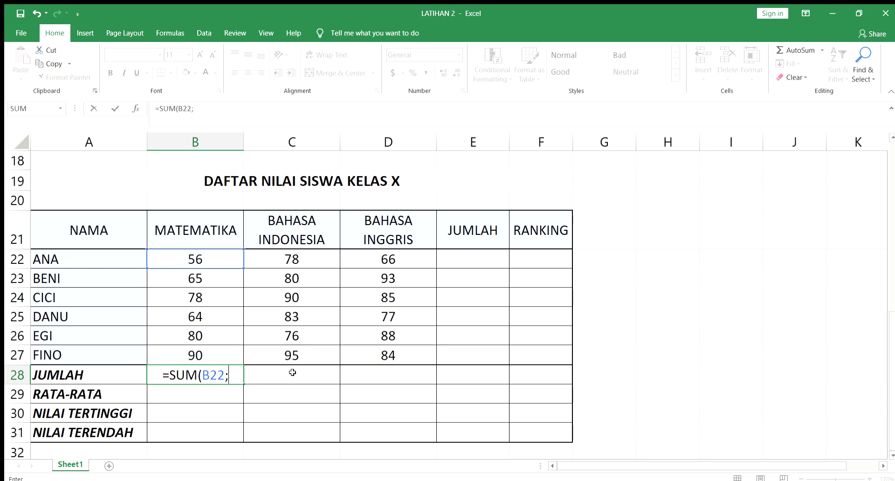
key("BackSpace")
type(":")
type("B27")
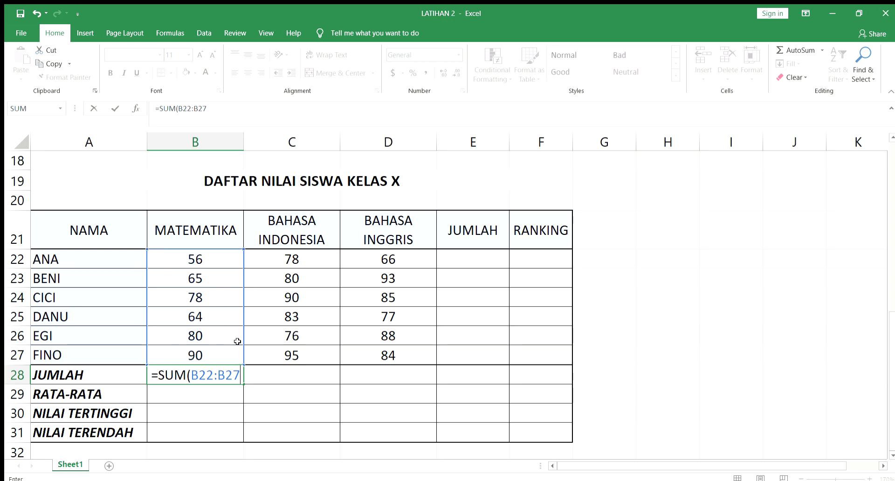
type(")")
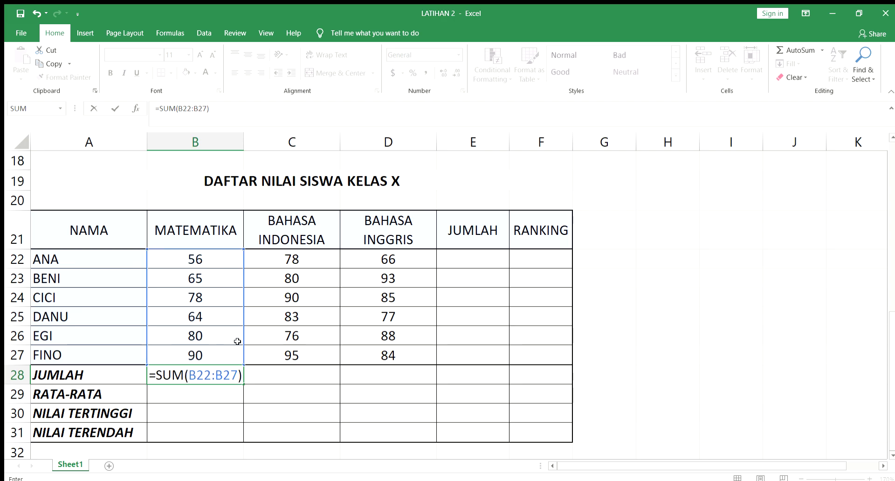
key("Return")
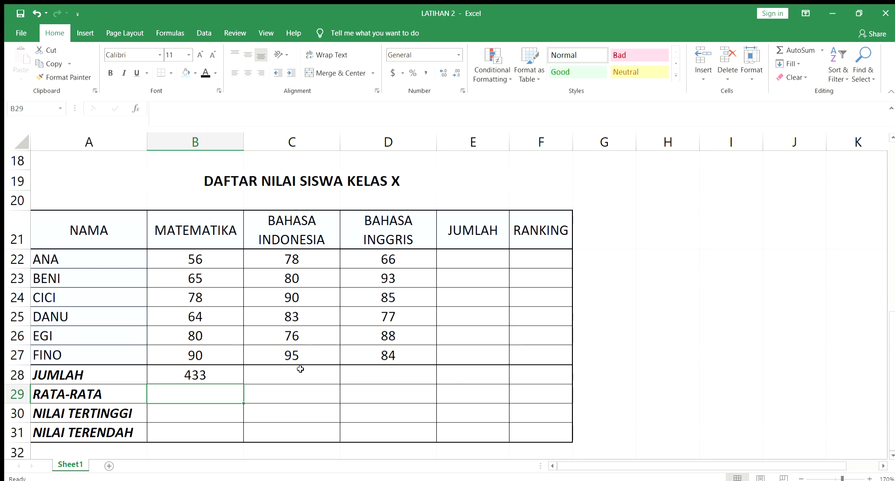
- Total the BAHASA INDONESIA scores in C28 with the formula =SUM(C22:C27)
left_click(285, 370)
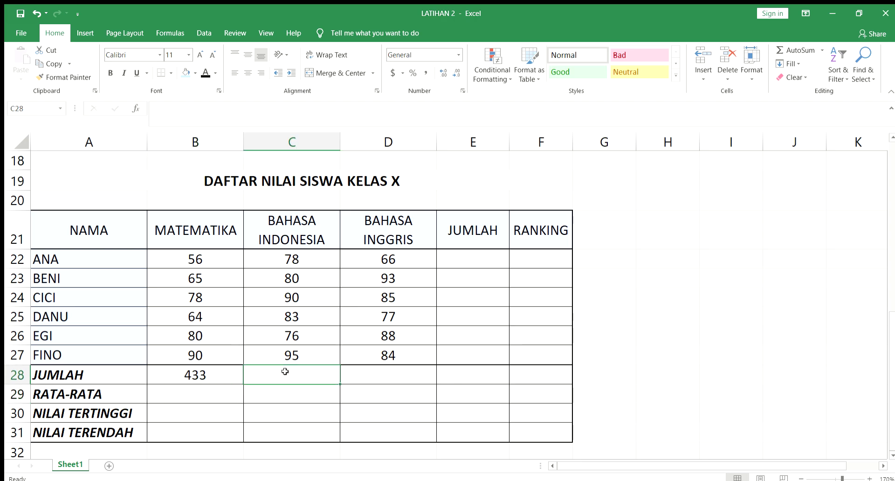
type("=")
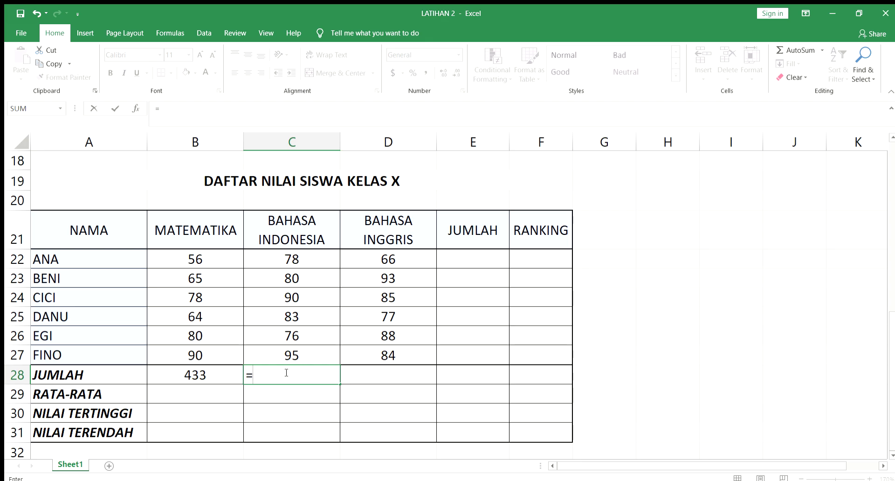
type("SUM(")
left_click(292, 257)
type(":")
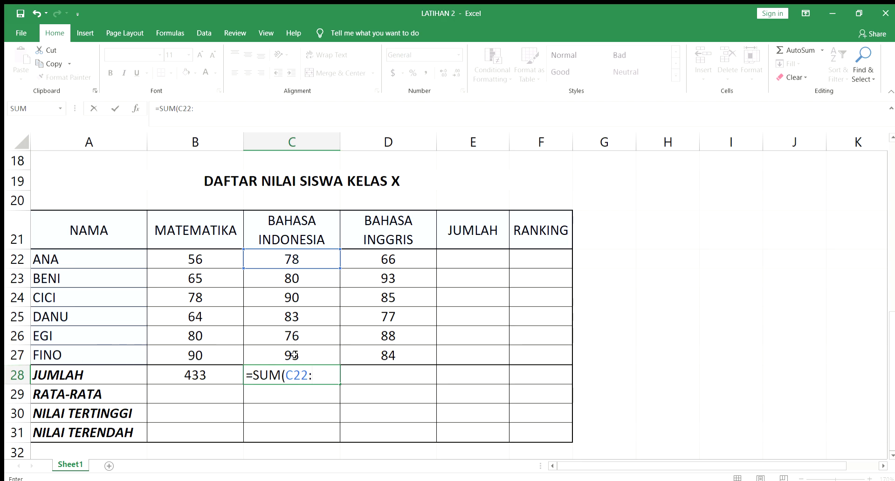
type("C27")
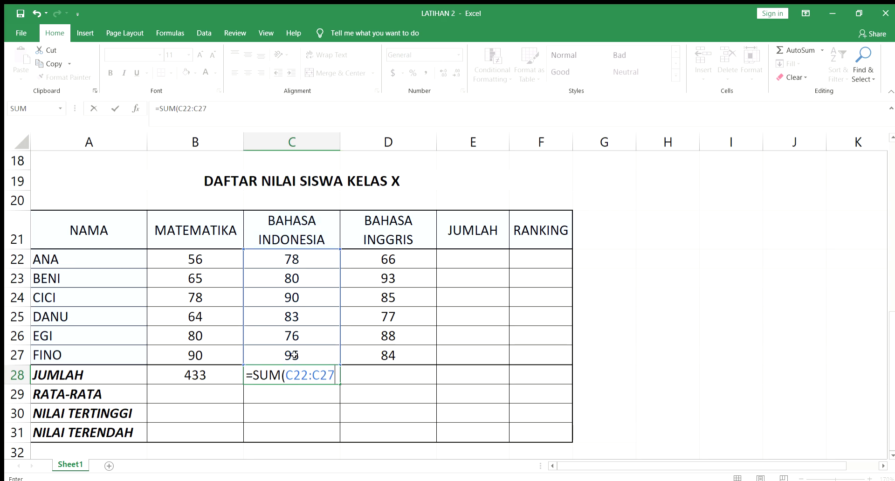
type(")")
key("Return")
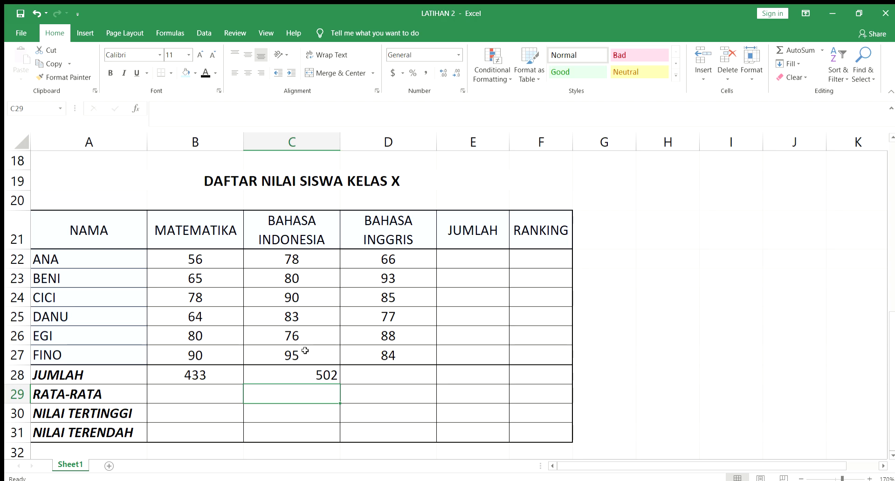
- Mark D28 in the JUMLAH row as an exercise cell with a light blue fill and the centered text SOAL 1
left_click(367, 373)
left_click_drag(387, 261, 388, 356)
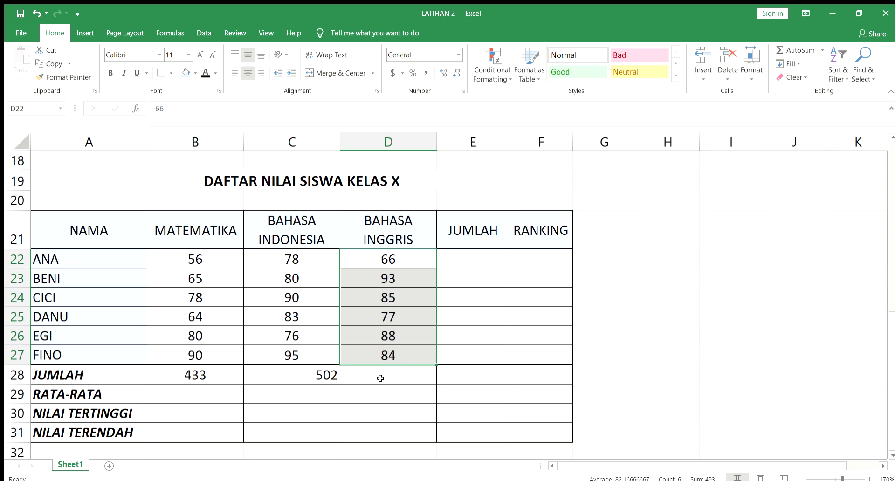
left_click(380, 378)
left_click(185, 72)
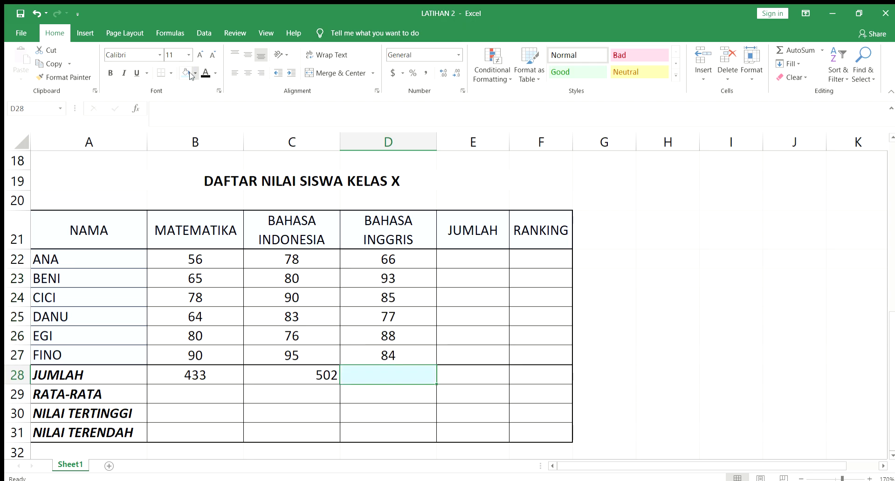
type("SOAL 1")
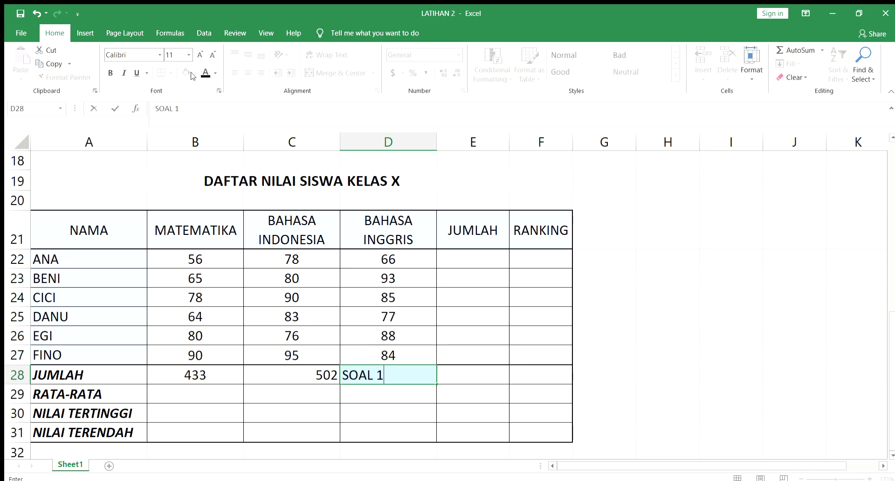
left_click(390, 400)
left_click_drag(396, 257, 389, 346)
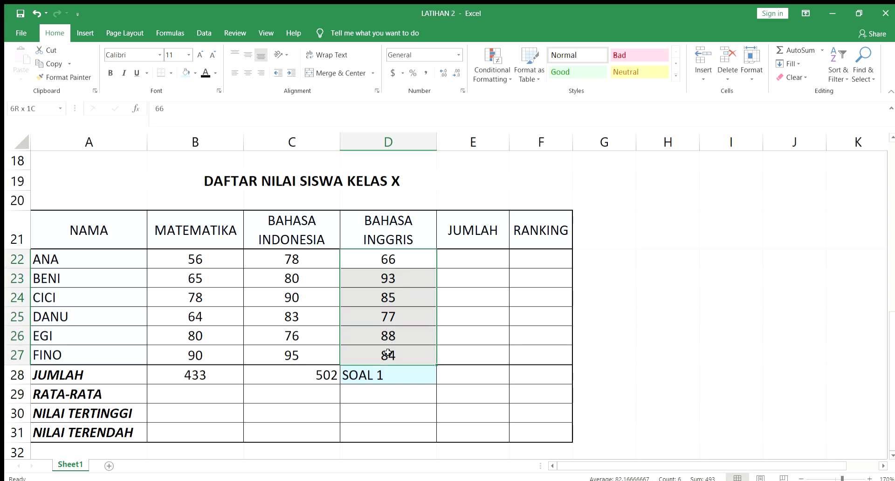
left_click(401, 375)
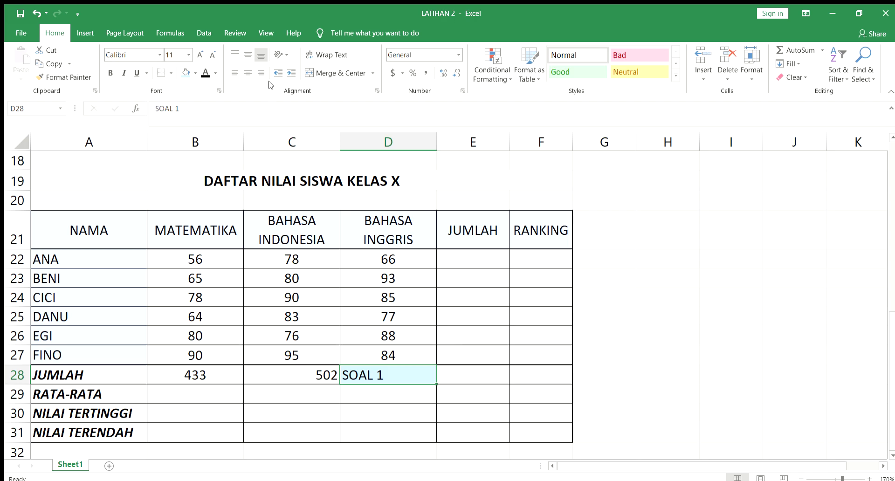
left_click(248, 73)
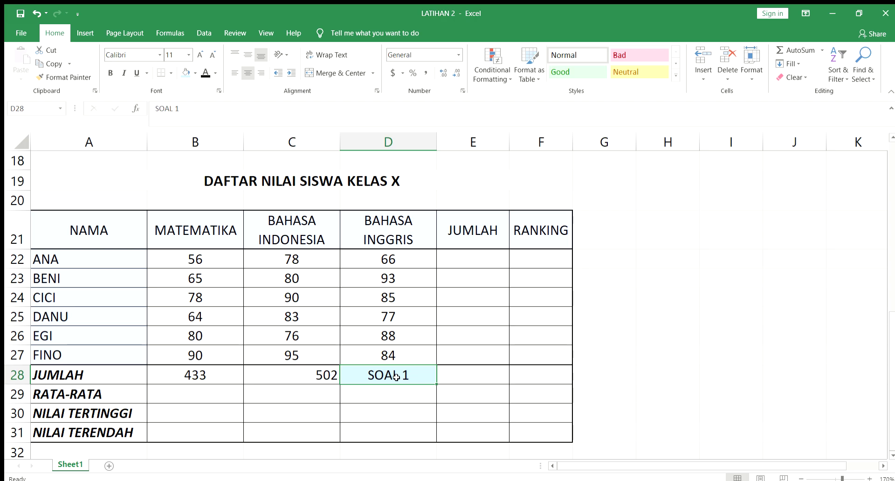
- Average the MATEMATIKA scores in B29 with the formula =AVERAGE(B22:B27)
left_click(186, 388)
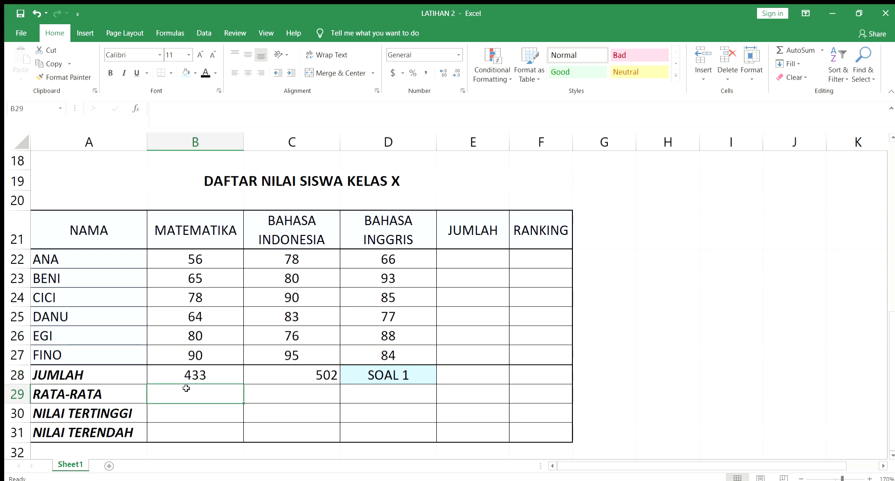
type("=AVERAGE")
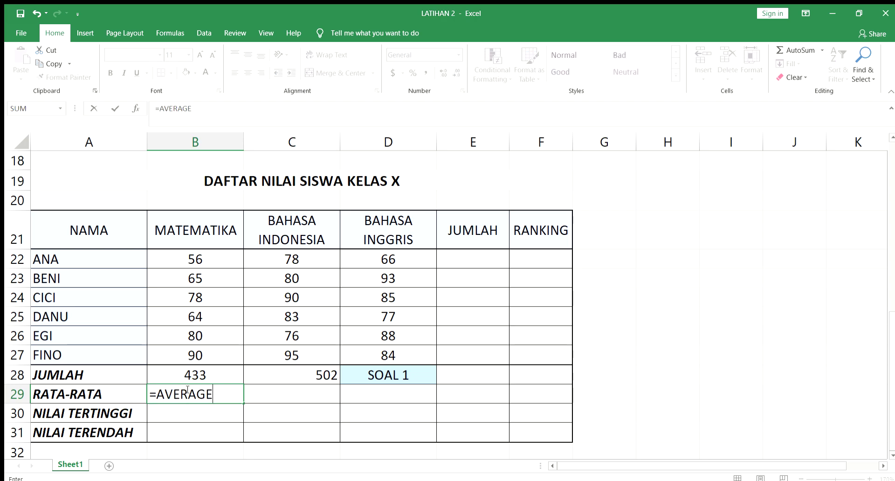
type("(")
type("B22:")
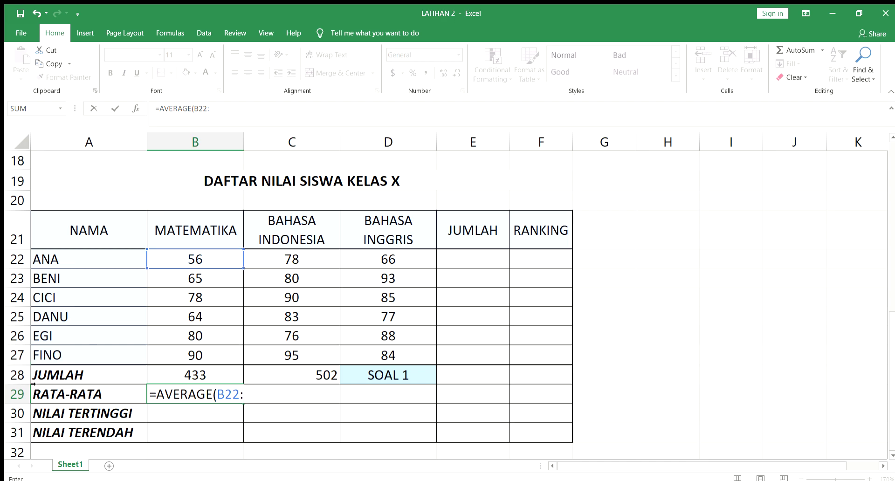
type("B27)")
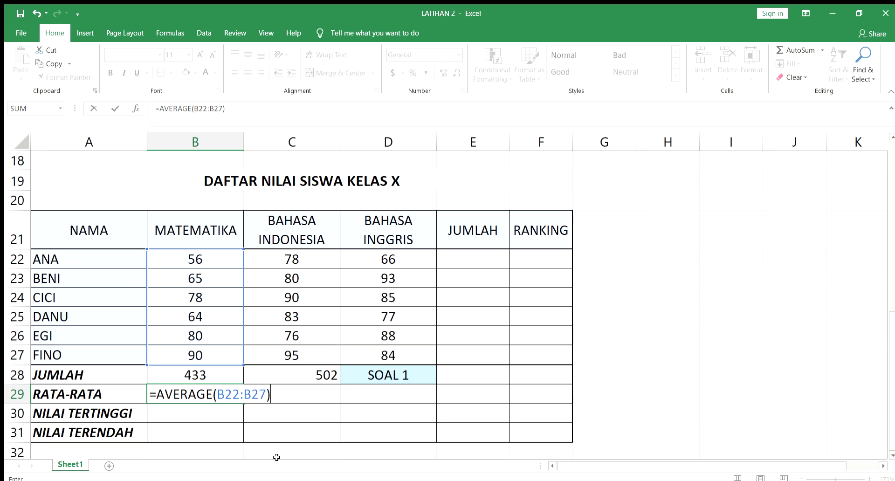
key("Return")
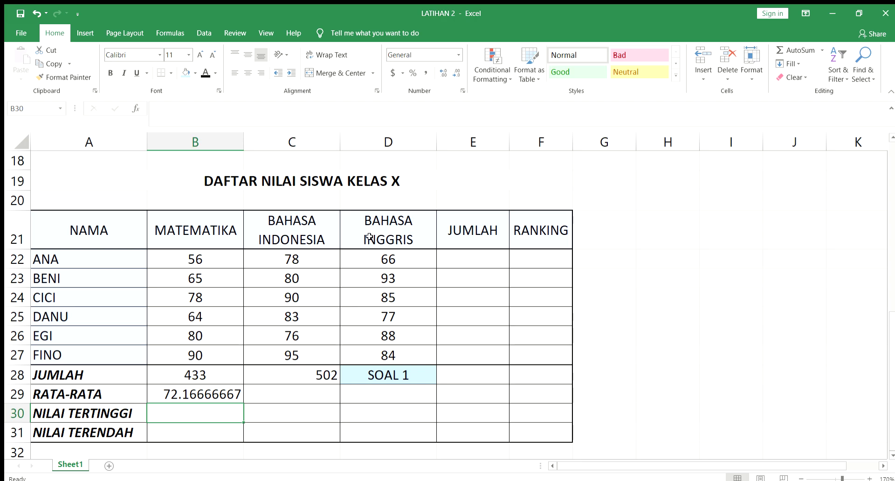
- Average the BAHASA INGGRIS scores in D29 with the formula =AVERAGE(D22:D27)
left_click(389, 395)
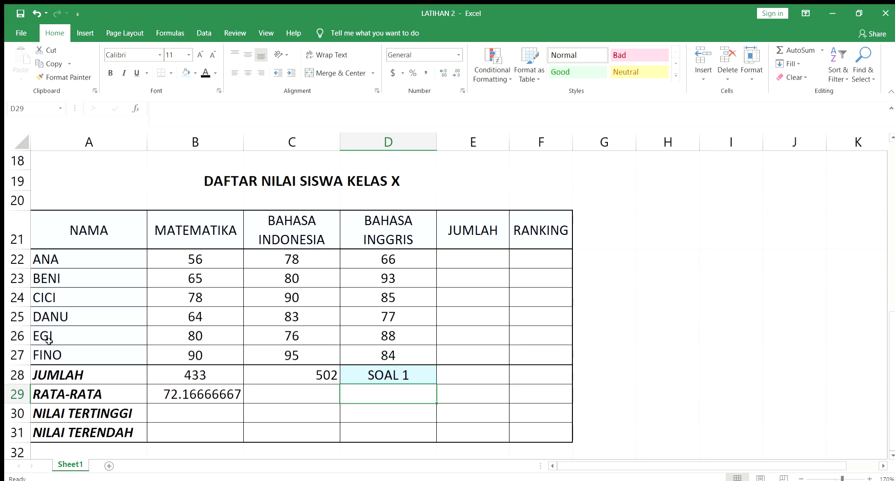
type("=")
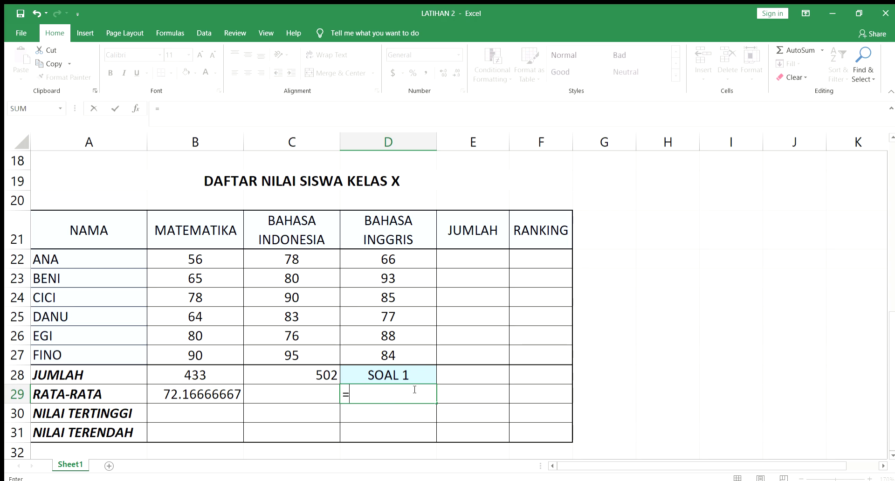
type("a")
key("BackSpace")
type("AVERAGE(")
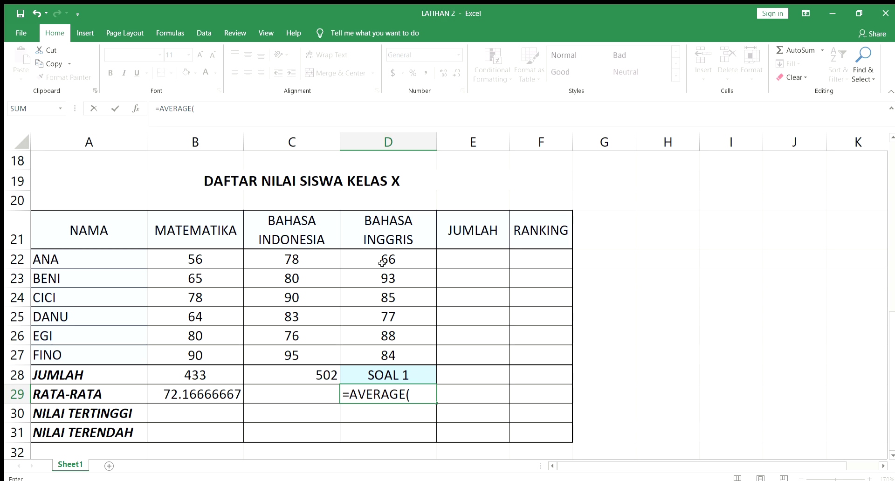
type("D22")
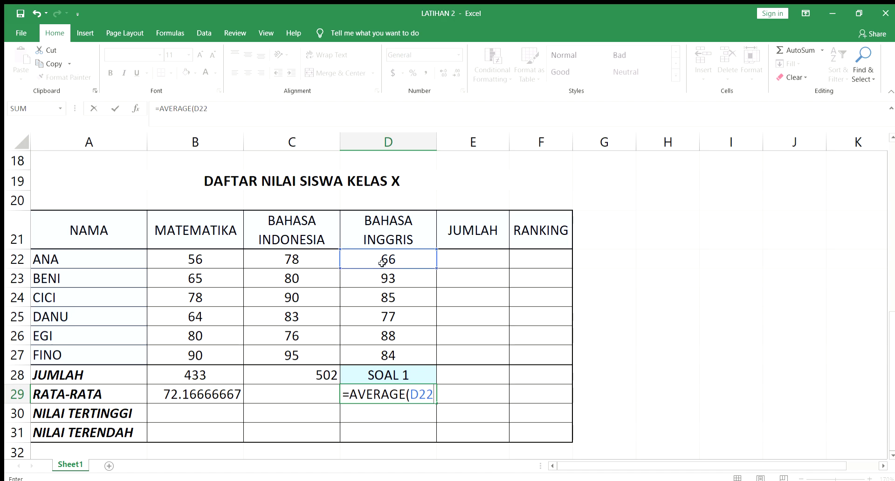
type(":D27")
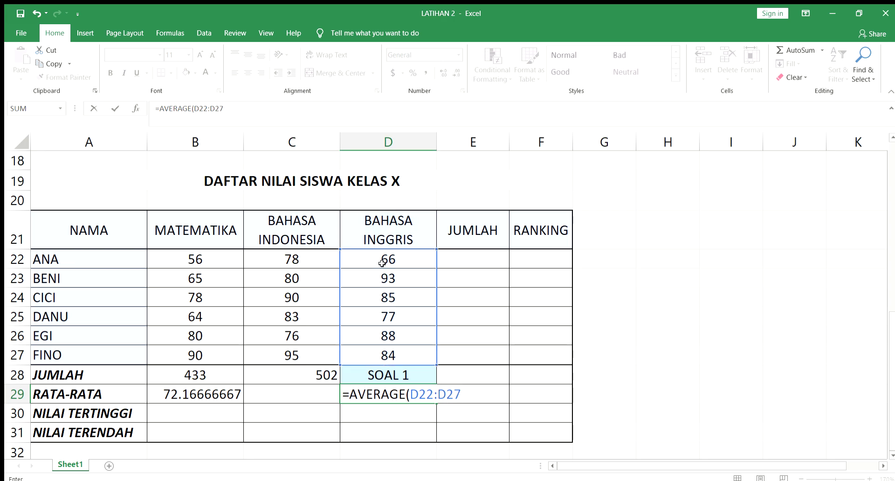
type(")")
key("Return")
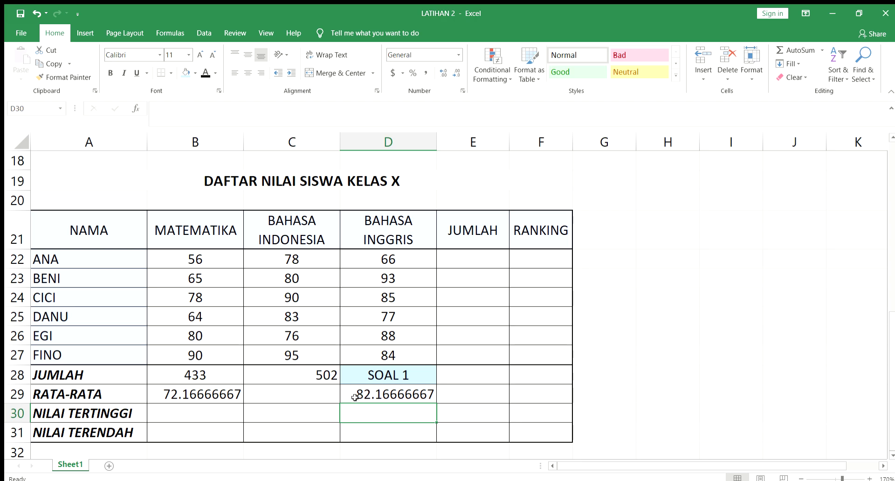
- Mark C29 in the RATA-RATA row as an exercise cell with a light blue fill and the centered text SOAL 2
left_click(308, 393)
left_click(186, 73)
type("SOAL 2")
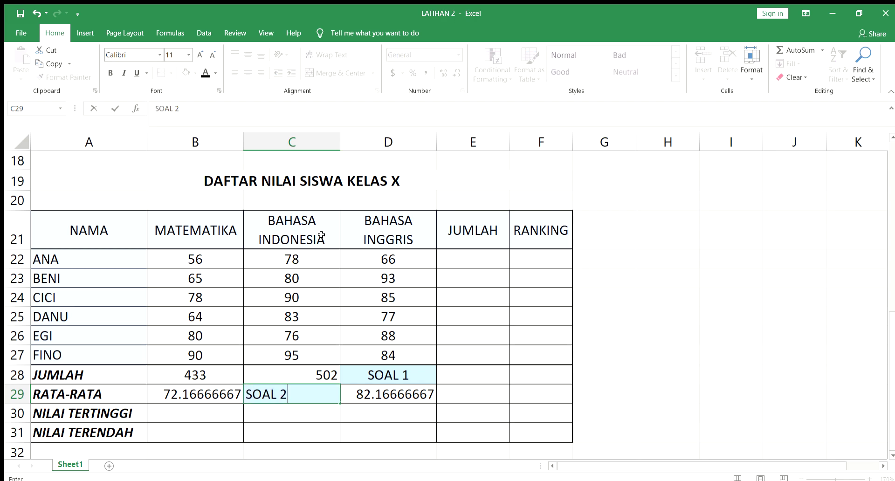
key("Return")
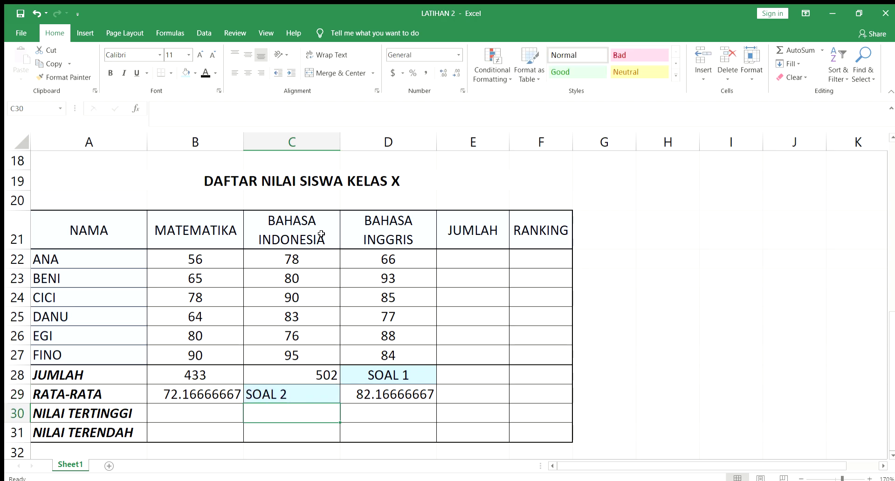
left_click(288, 393)
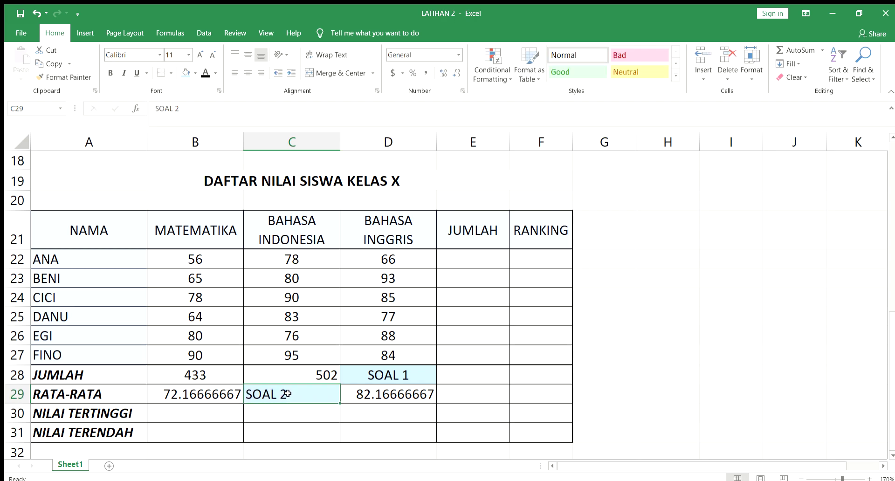
left_click(243, 68)
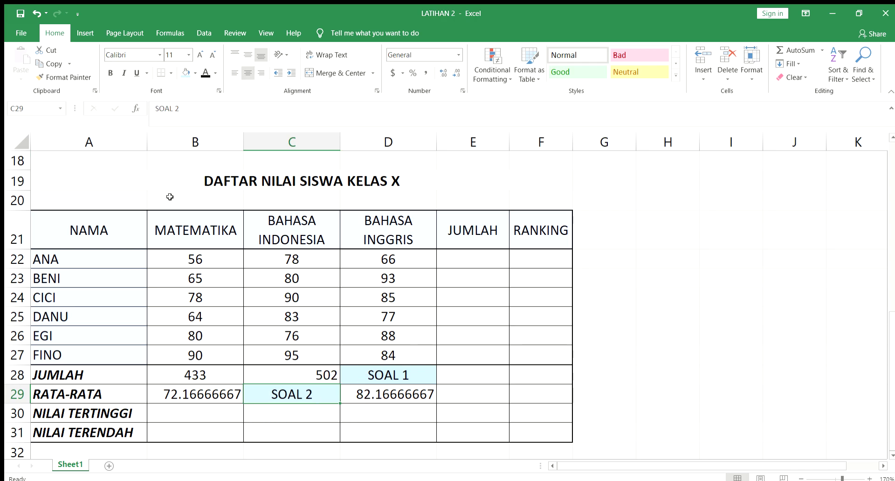
- Go through the MATEMATIKA scores in B22:B27 one by one, looking for the NILAI TERTINGGI value
left_click(69, 413)
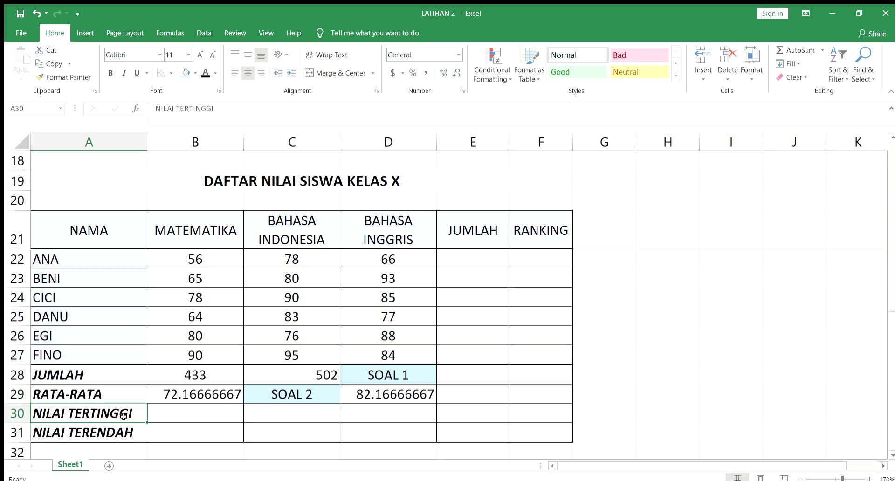
left_click(190, 412)
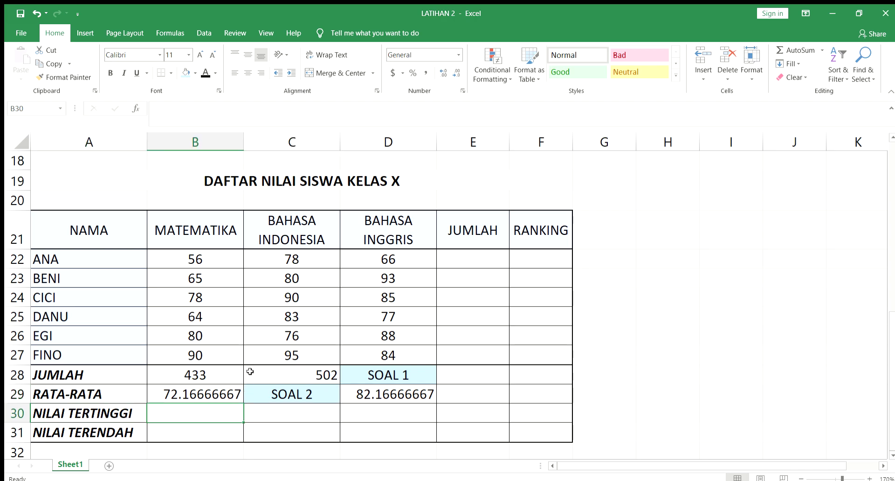
left_click(219, 258)
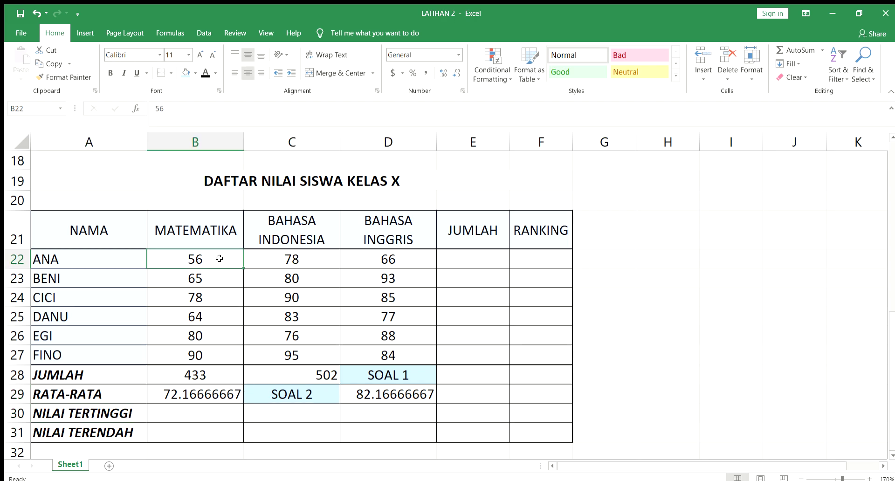
key("Down")
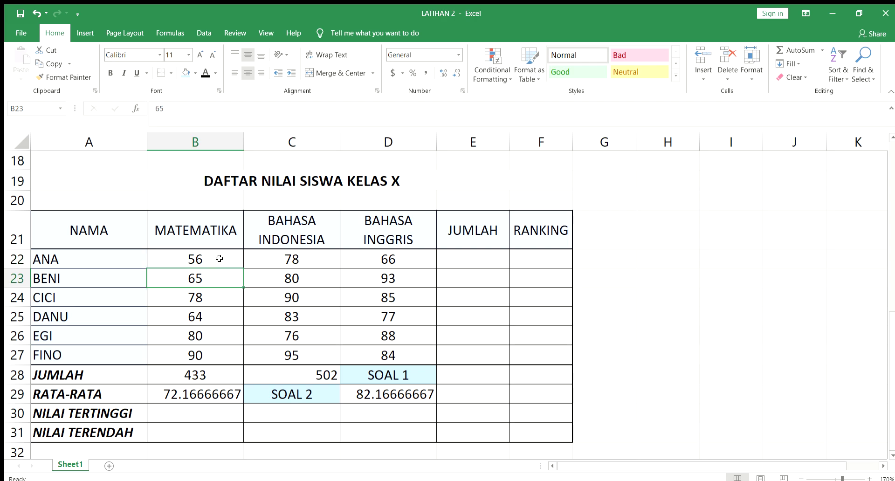
key("Down")
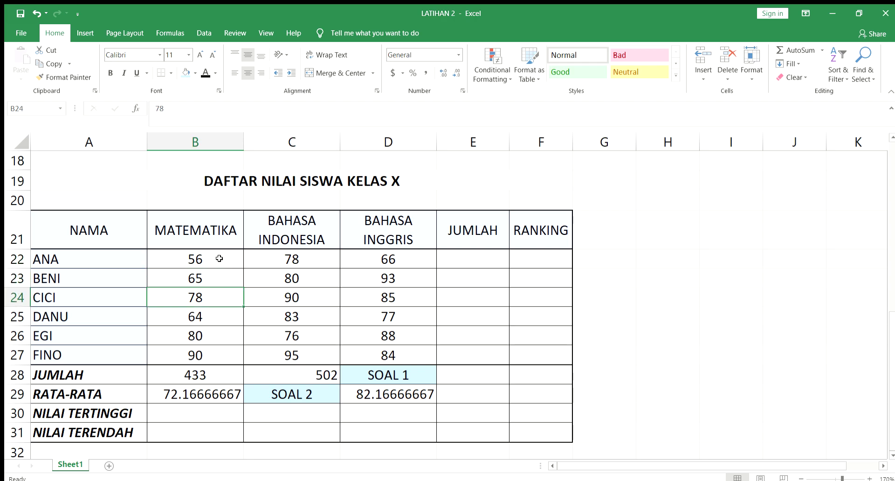
key("Down")
key("Down")
key("Down")
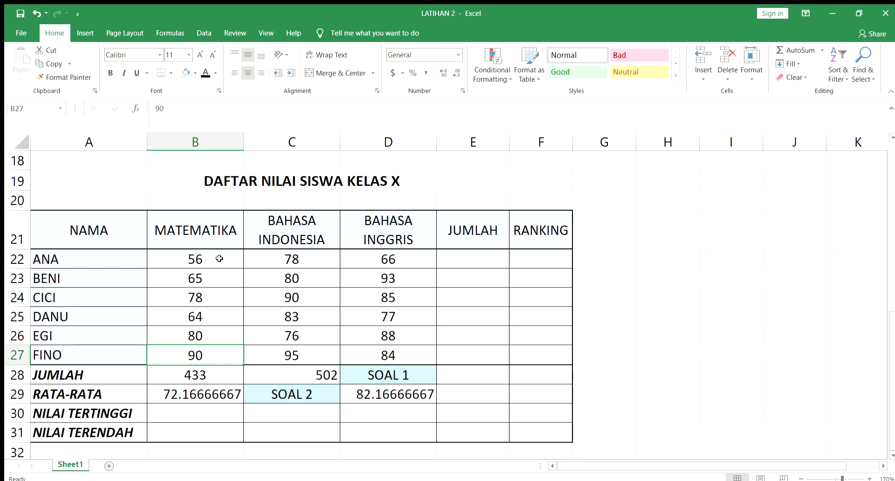
- Find the highest MATEMATIKA score in B30 with the formula =MAX(B22:B27) and check it against FINO's row
left_click(176, 412)
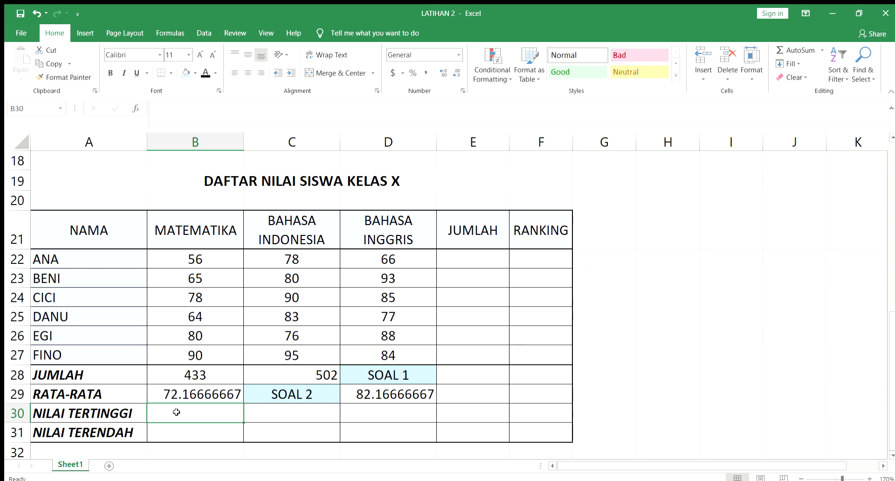
type("=")
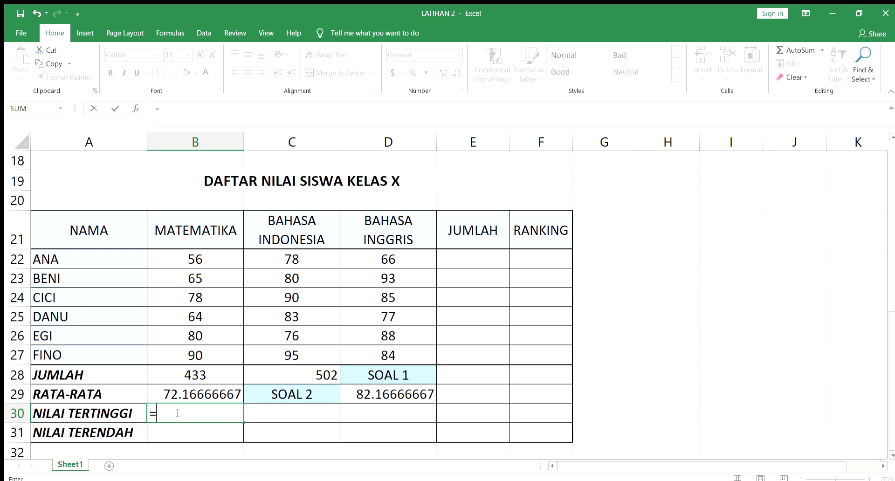
type("MAX(D22")
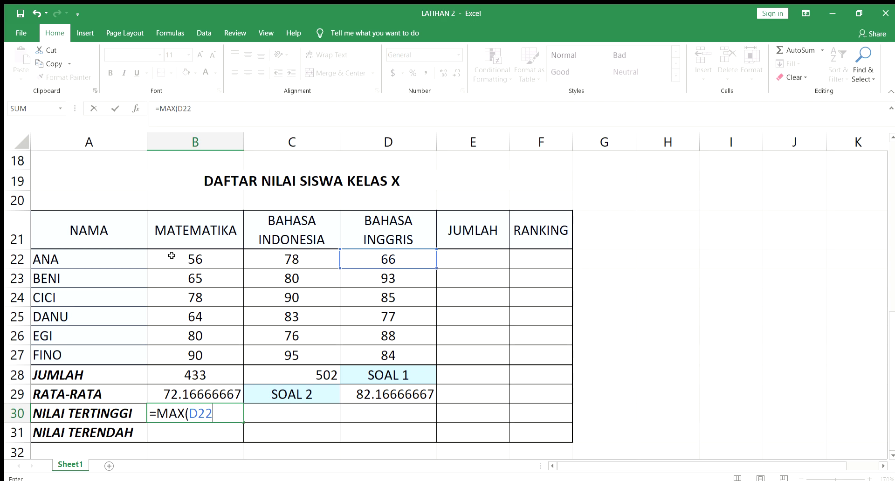
type(":D27")
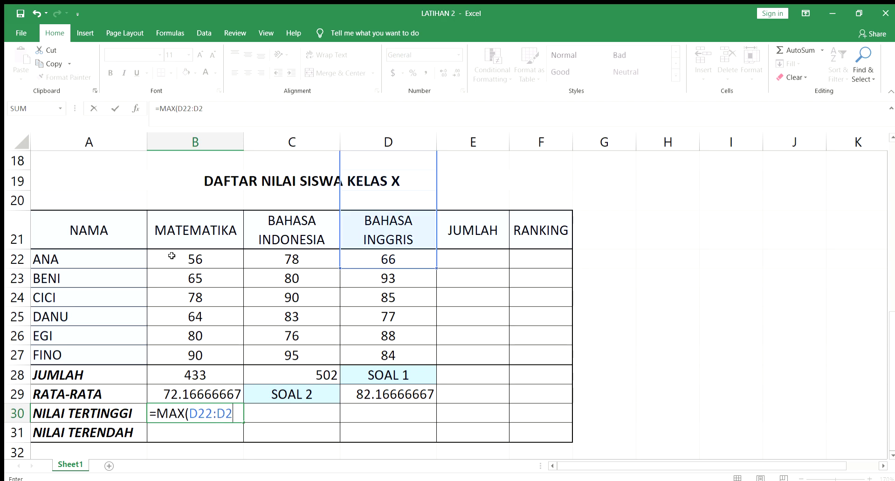
key("BackSpace")
key("BackSpace")
key("BackSpace")
key("BackSpace")
key("BackSpace")
key("BackSpace")
key("BackSpace")
type("AX(A")
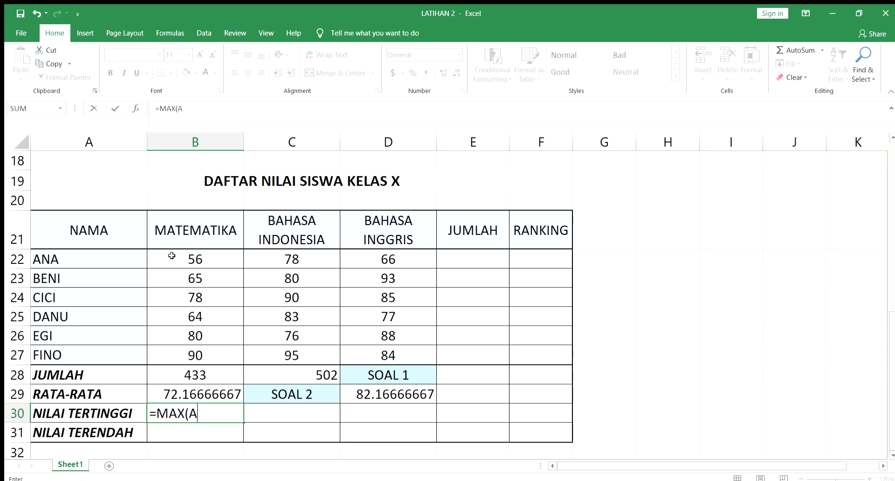
type("22")
key("BackSpace")
key("BackSpace")
key("BackSpace")
type("B22:")
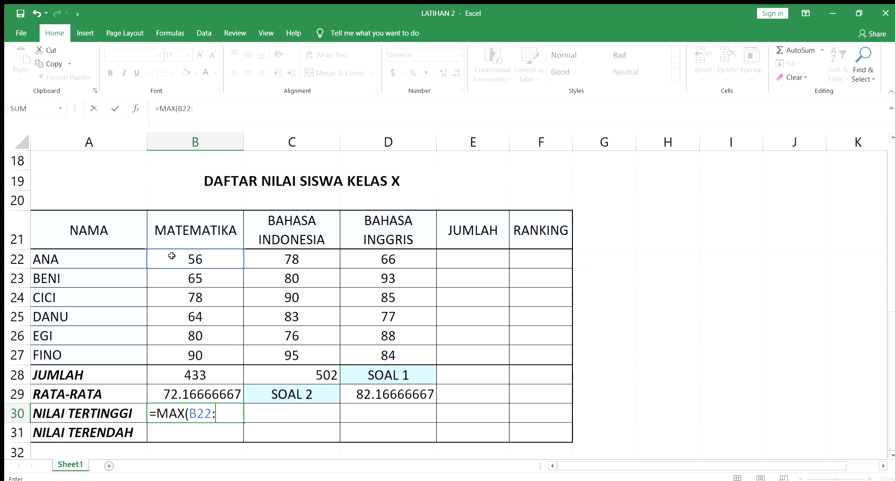
type("B27")
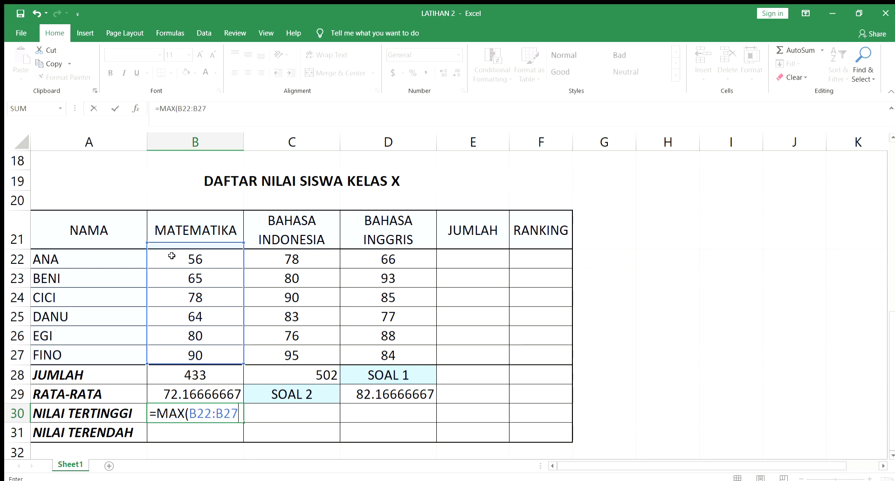
type(")")
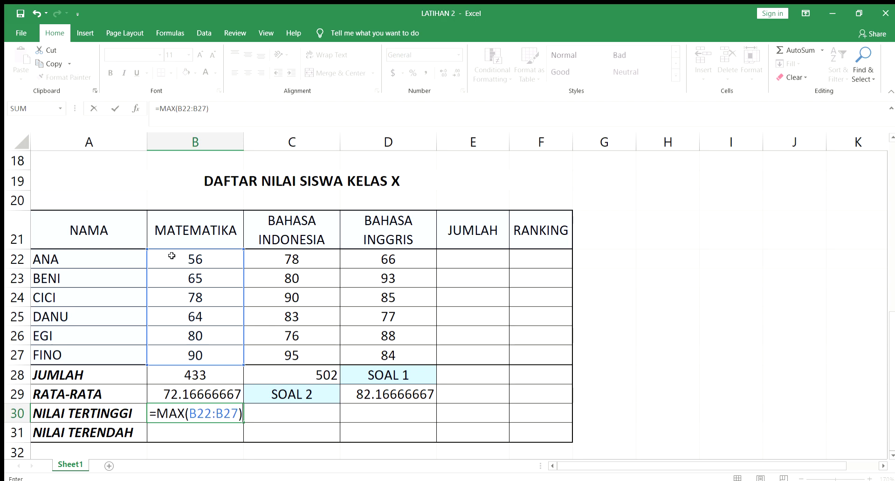
key("Return")
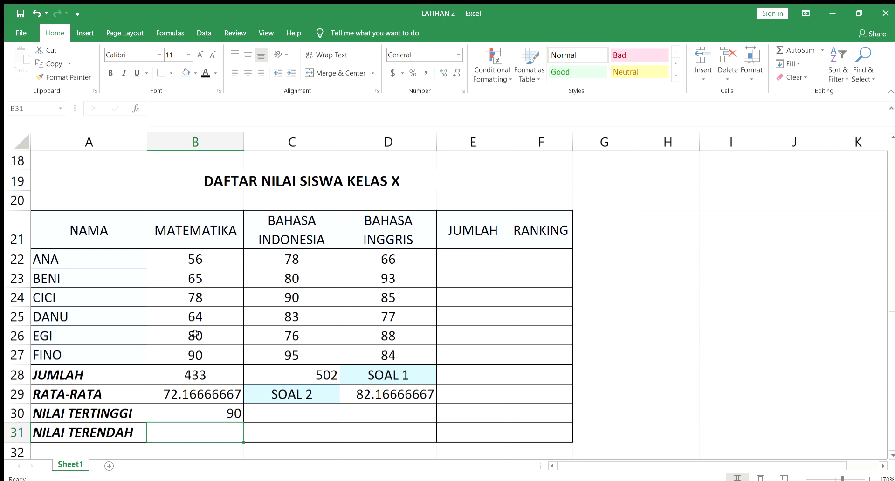
left_click(193, 356)
left_click_drag(108, 352, 200, 354)
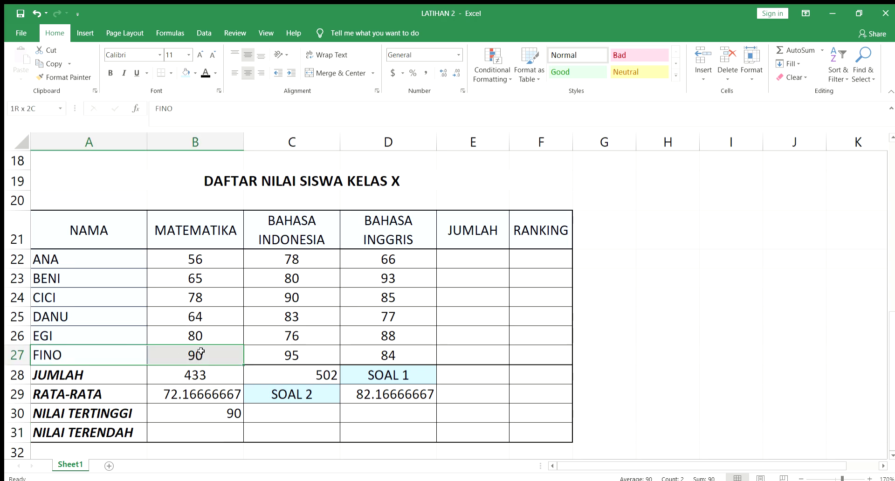
- Find the highest BAHASA INDONESIA score in C30 with the formula =MAX(C22:C27)
left_click(280, 424)
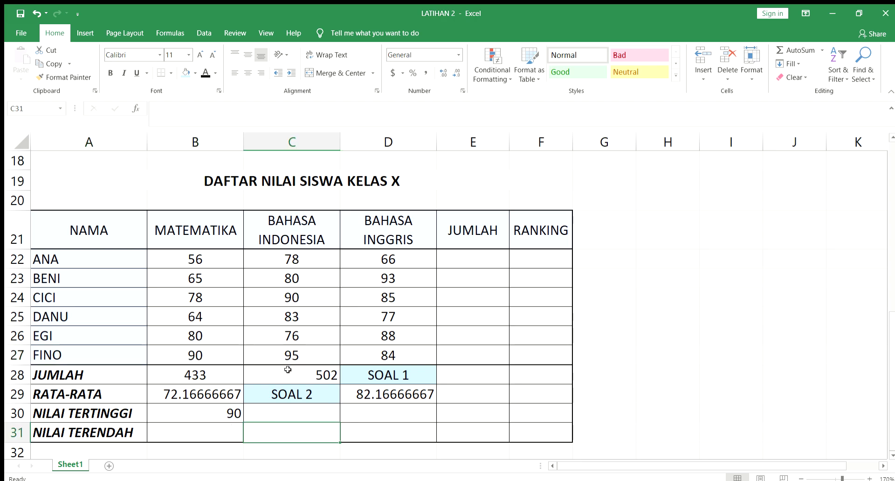
left_click(285, 413)
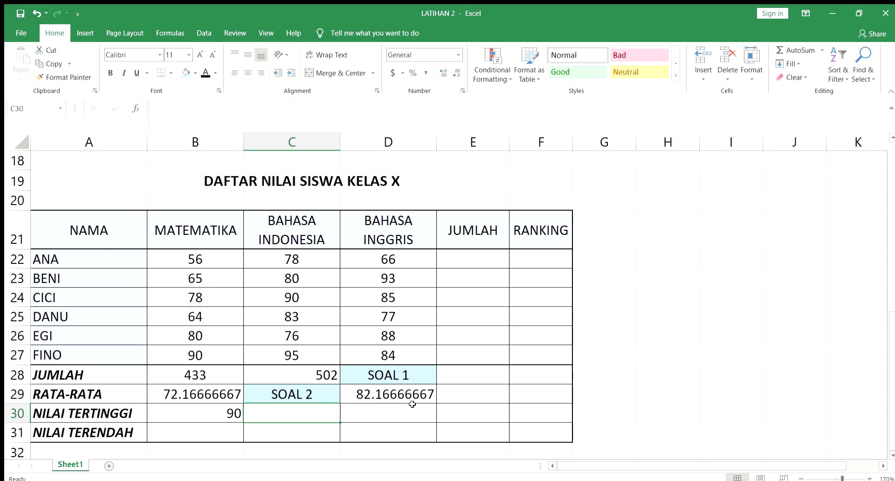
type("=")
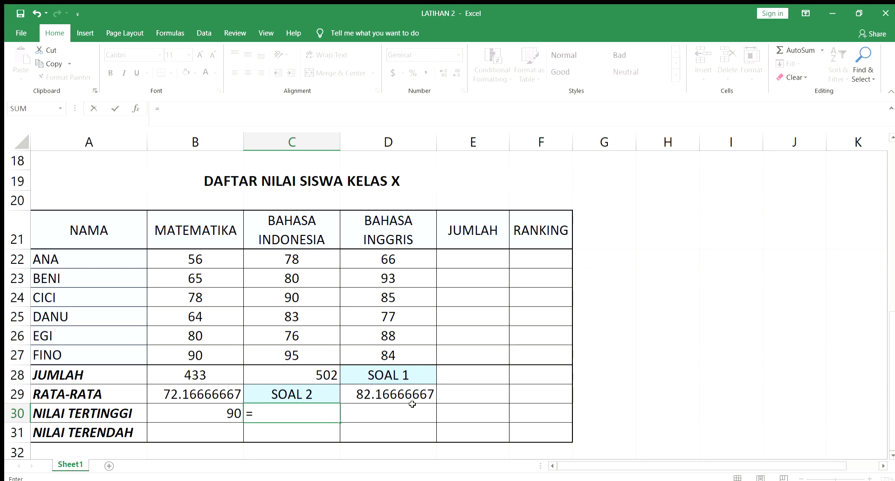
type("MAX(C22:")
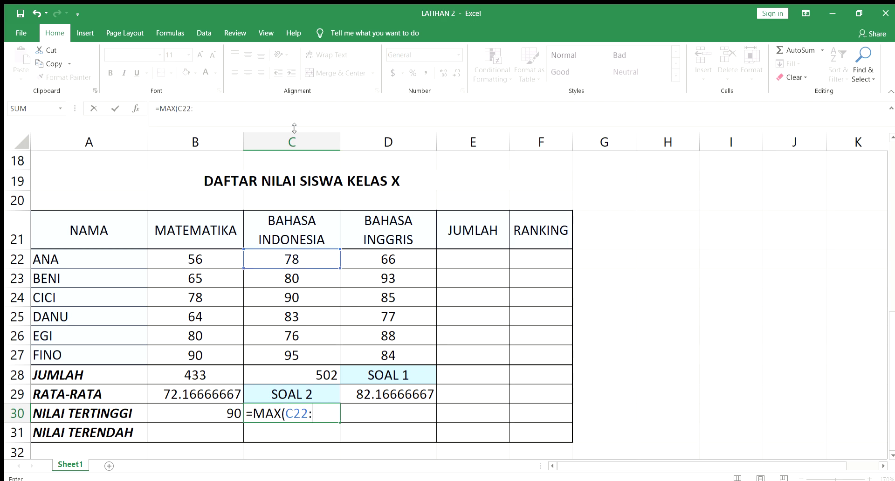
type("C27")
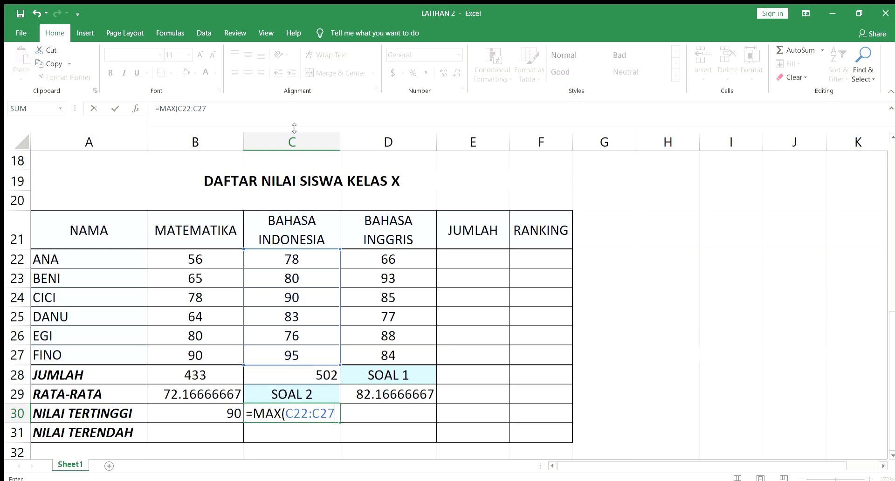
type(")")
key("Return")
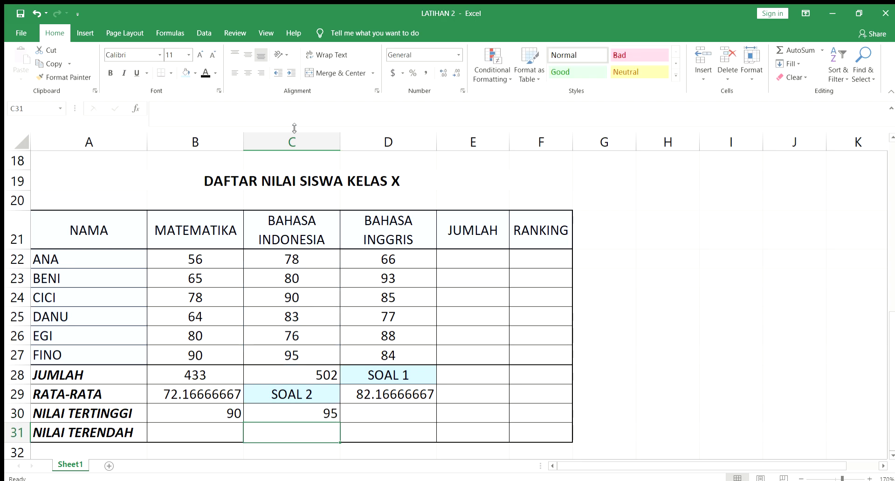
- Mark D30 in the NILAI TERTINGGI row as an exercise cell with a light blue fill and the centered text SOAL 3
left_click(384, 412)
left_click(184, 72)
key("F2")
type("SOAL")
type(" 3")
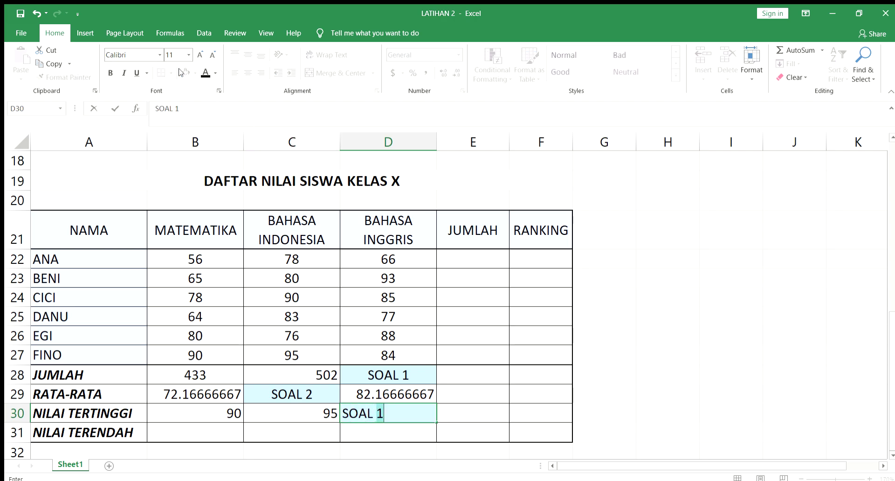
key("Return")
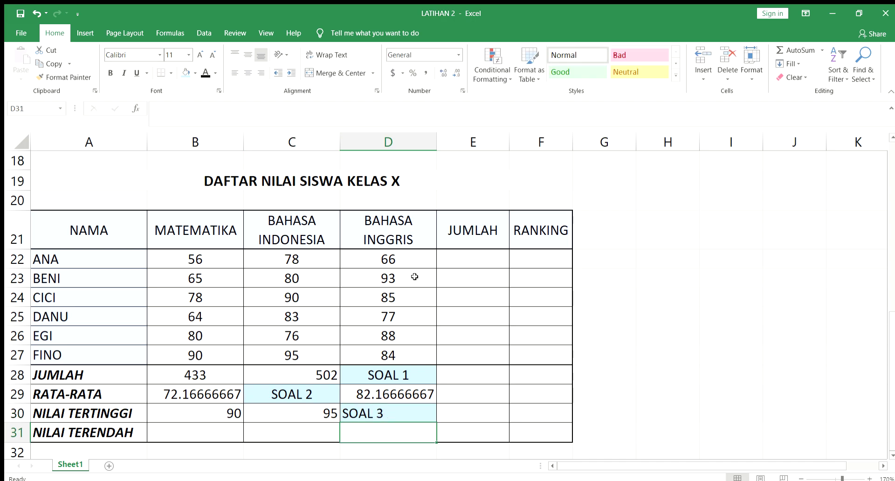
left_click(378, 417)
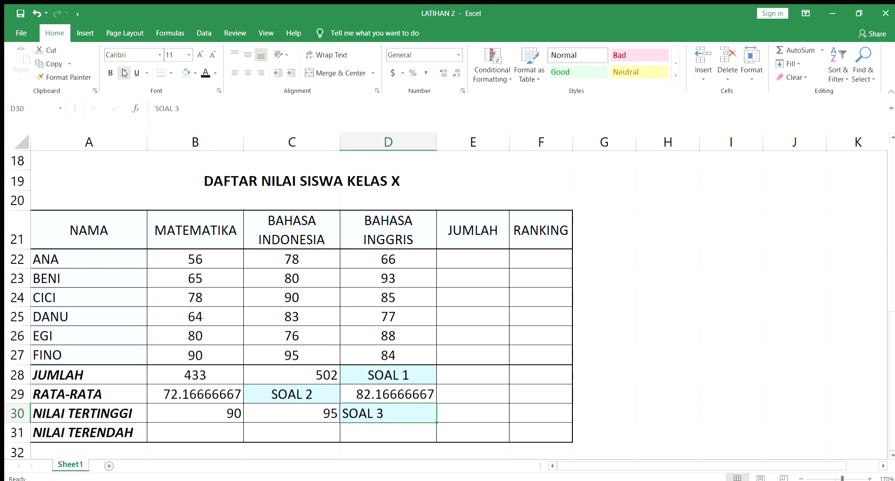
left_click(246, 69)
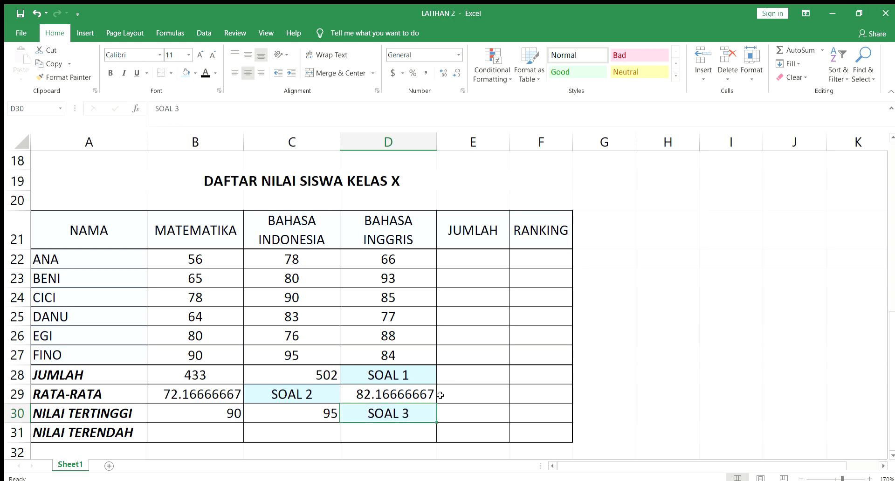
- Find the lowest MATEMATIKA score in B31 with the formula =MIN(B22:B27)
left_click(171, 437)
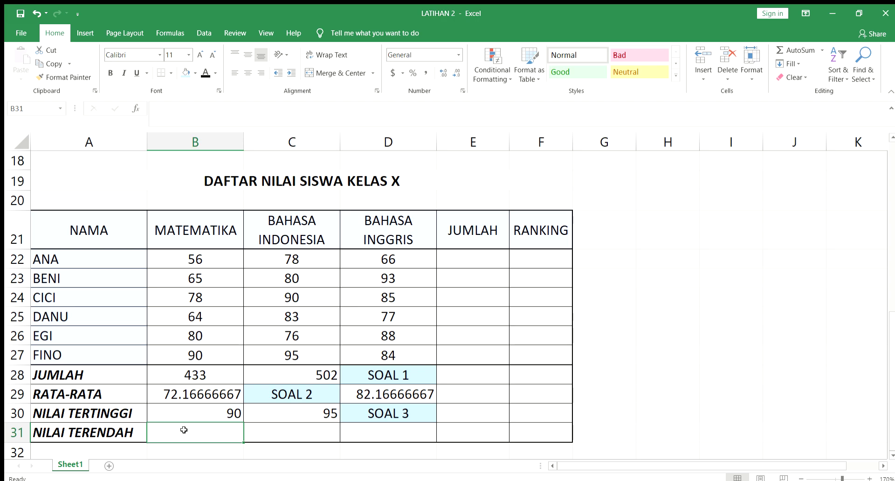
type("=MIN")
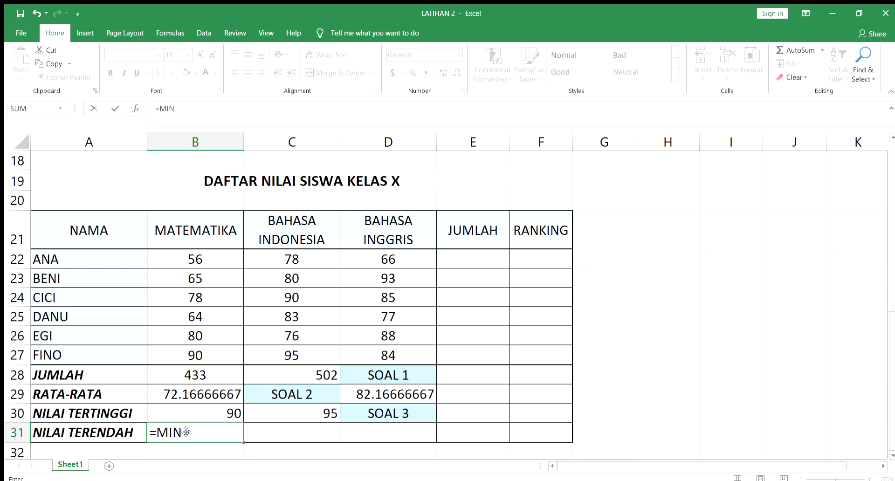
type("(B22:")
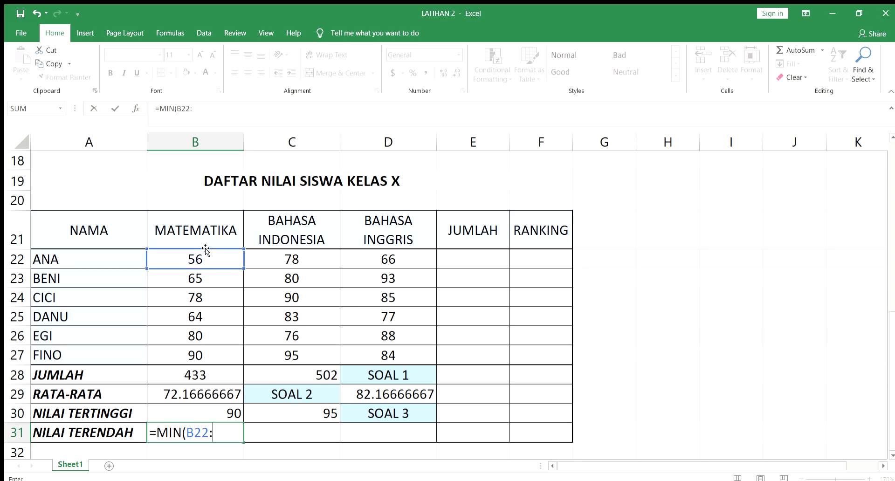
type("B27")
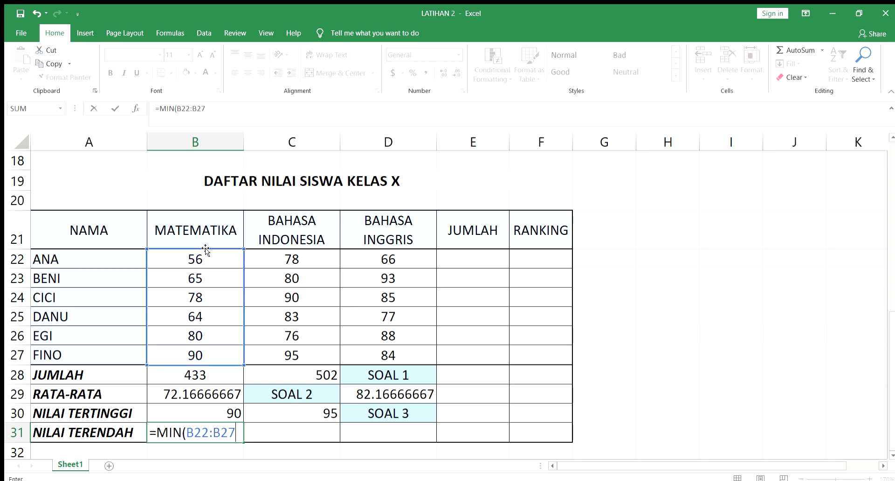
type(")")
key("Return")
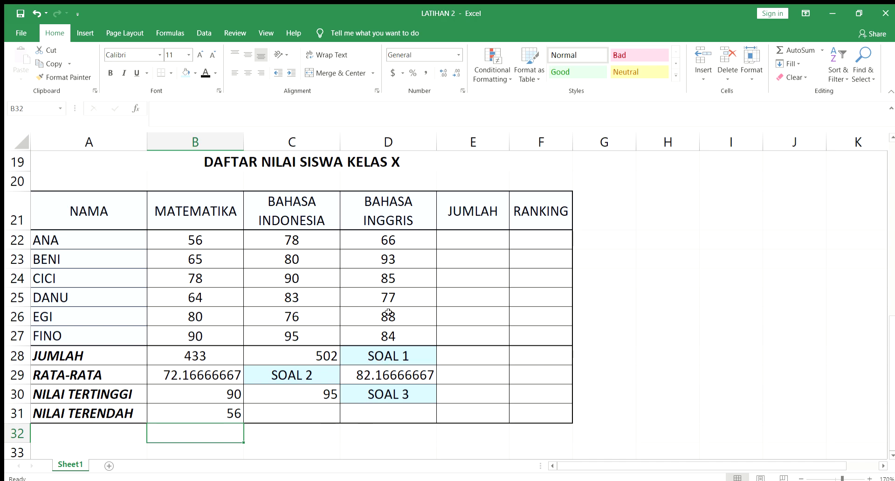
- Find the lowest BAHASA INGGRIS score in D31 with the formula =MIN(D22:D27)
left_click(390, 408)
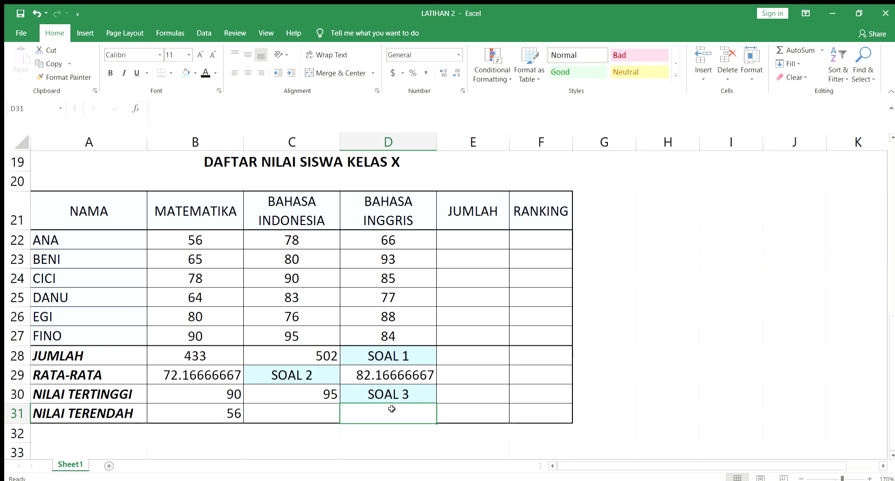
type("=")
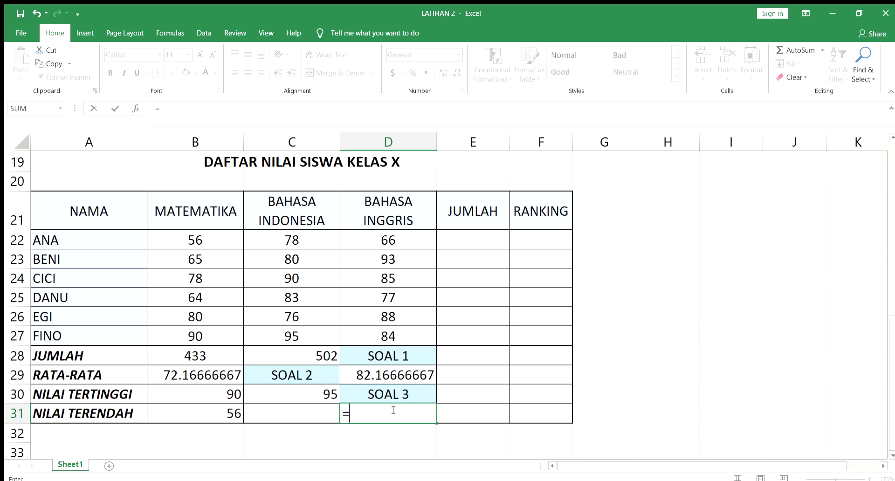
type("MIN(")
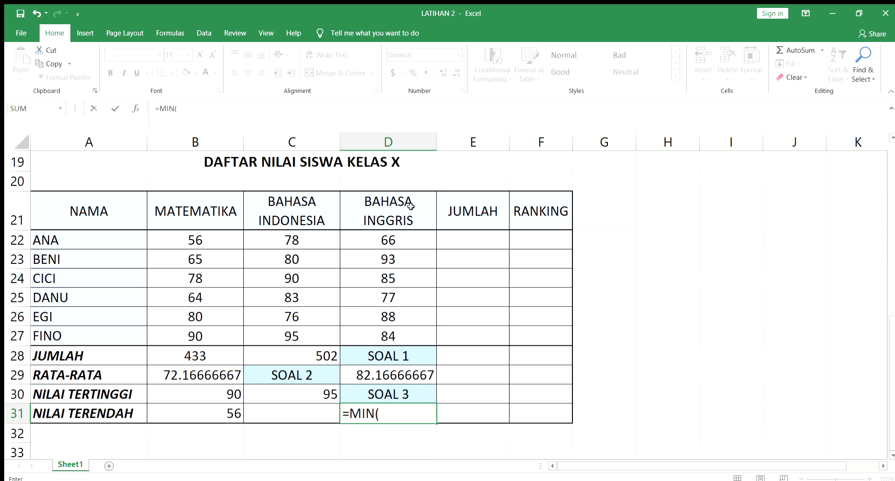
type("D22:D27)")
key("Return")
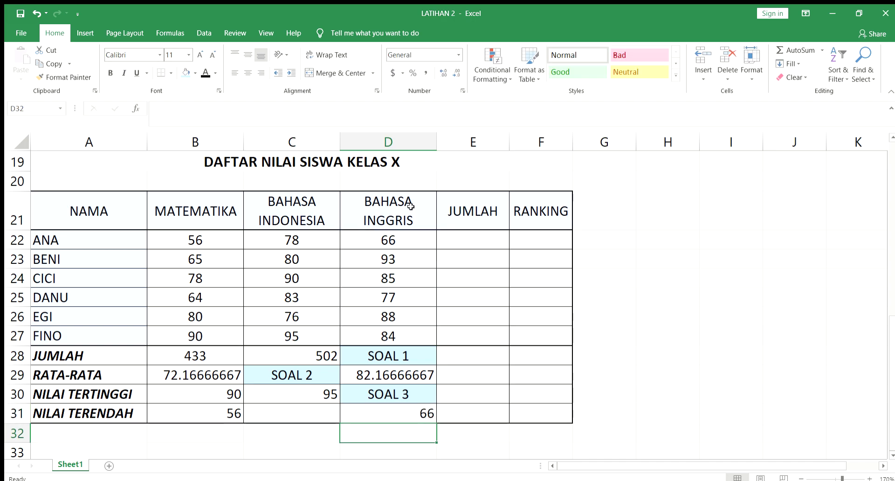
- Mark C31 in the NILAI TERENDAH row as an exercise cell with a light blue fill and the text SOAL 4
left_click(311, 407)
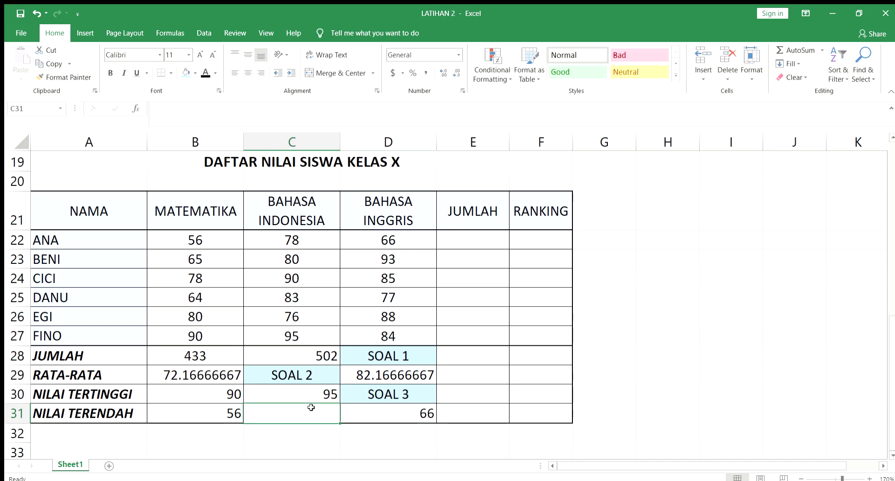
left_click(187, 72)
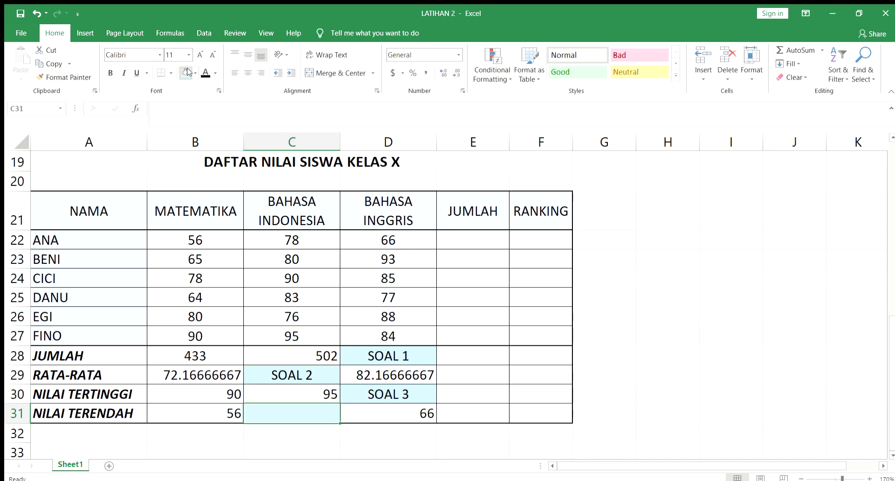
type("SOA")
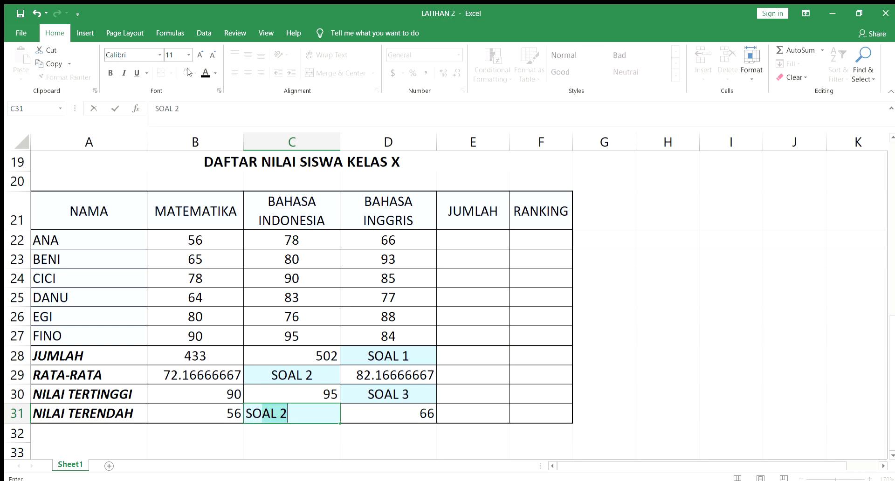
type("L 4")
key("Return")
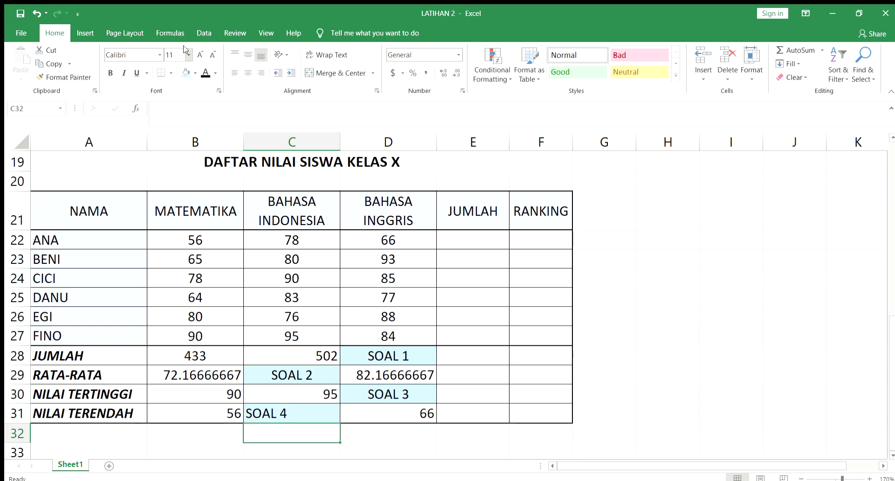
left_click(364, 351)
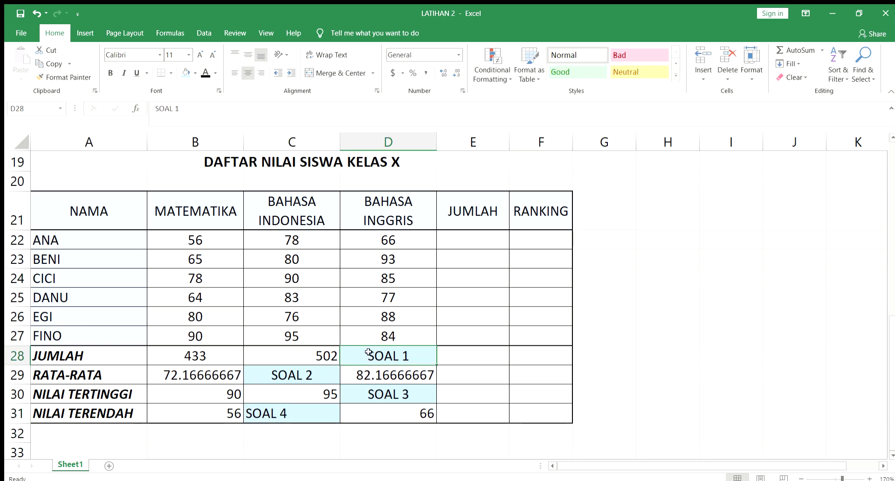
left_click(288, 375)
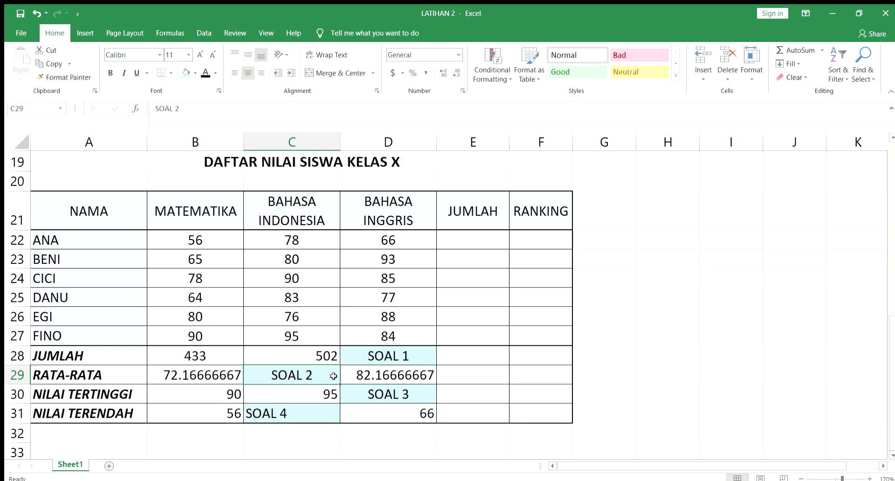
left_click(373, 397)
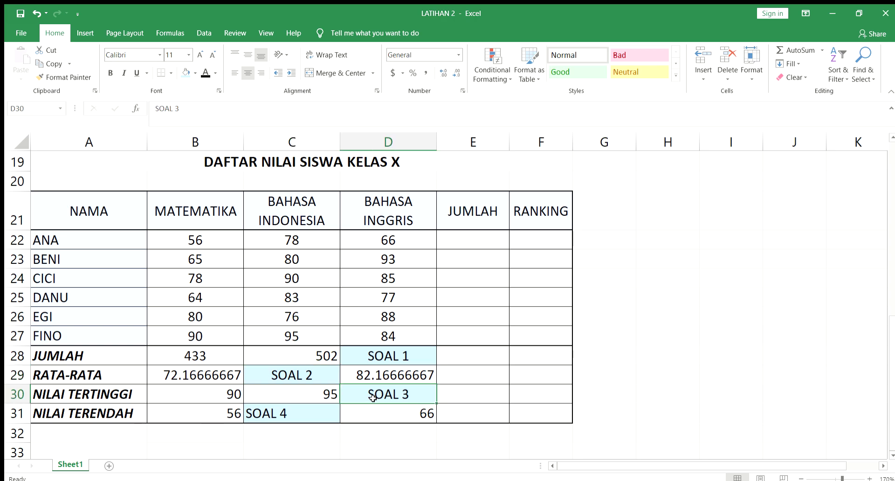
left_click(262, 416)
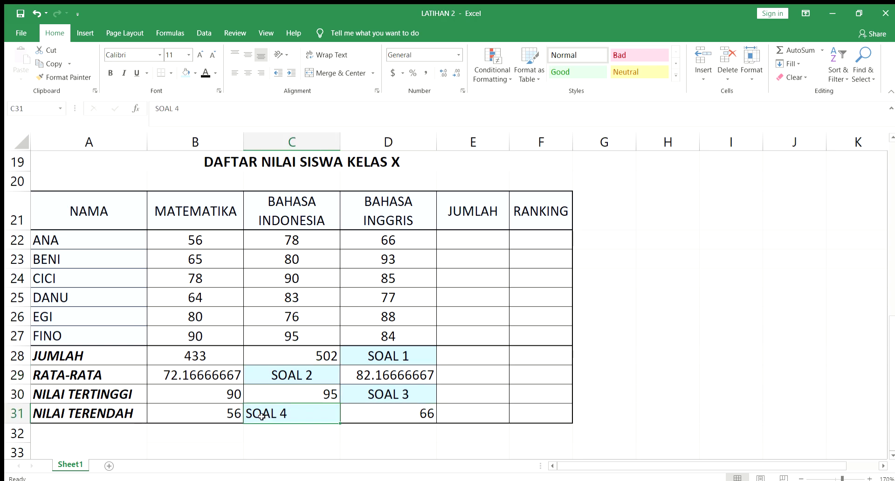
left_click(520, 339)
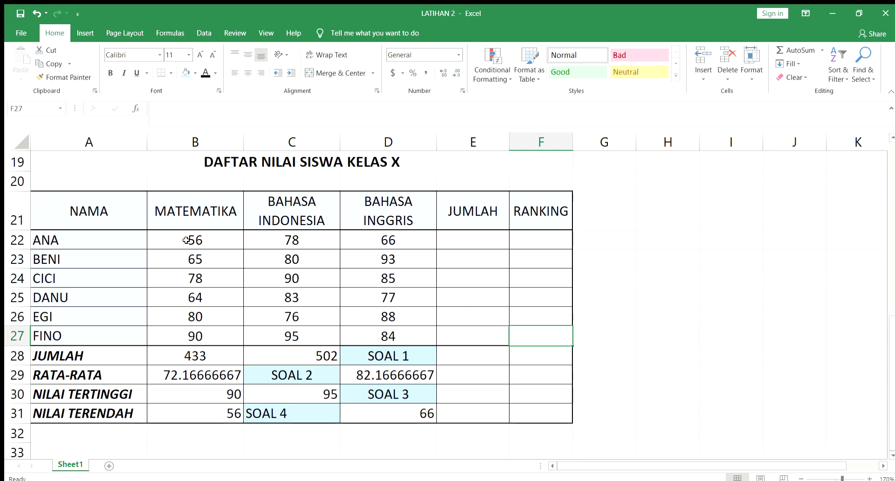
left_click_drag(483, 238, 517, 411)
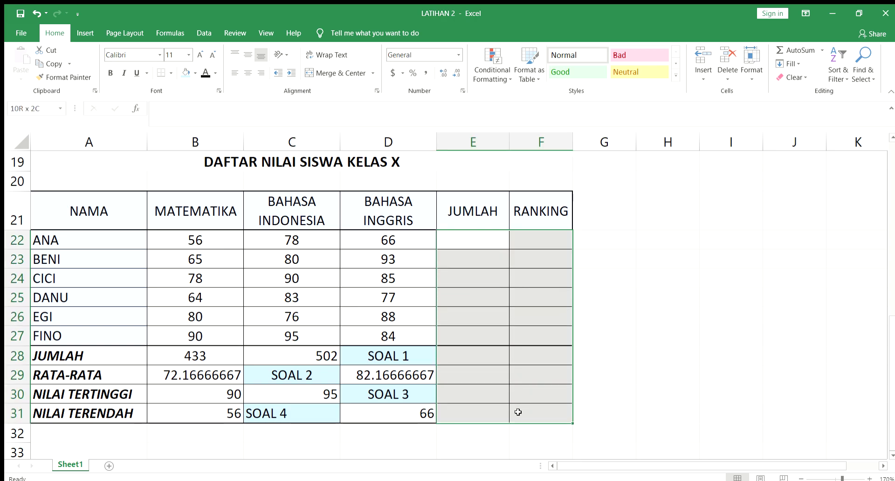
left_click(739, 284)
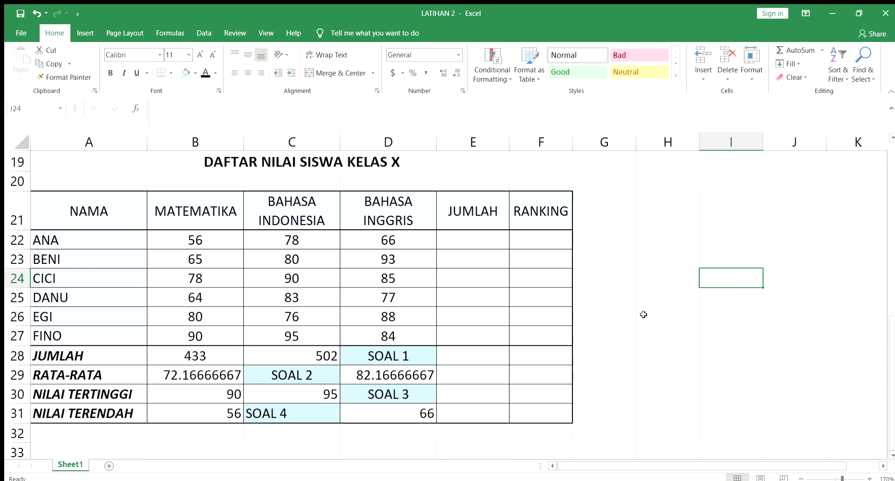
left_click(213, 358)
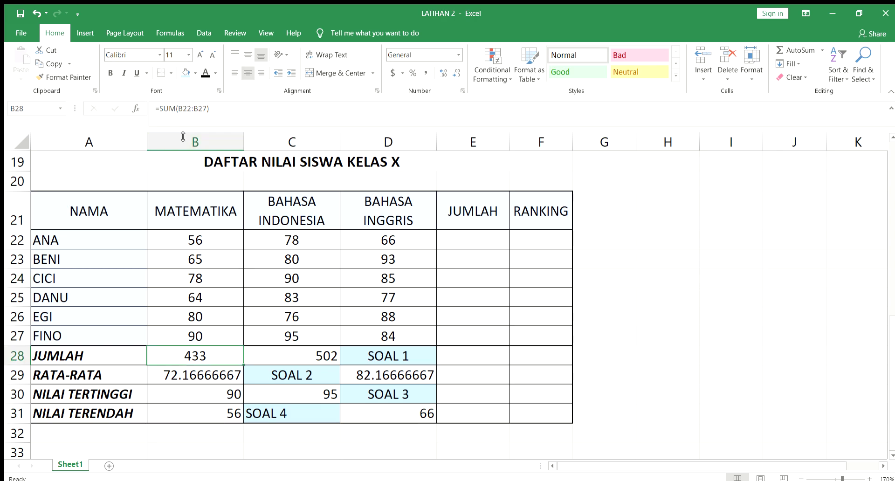
left_click(515, 259)
- Total ANA's three subject scores in the JUMLAH column by applying AutoSum to B22:D22
left_click_drag(181, 240, 382, 237)
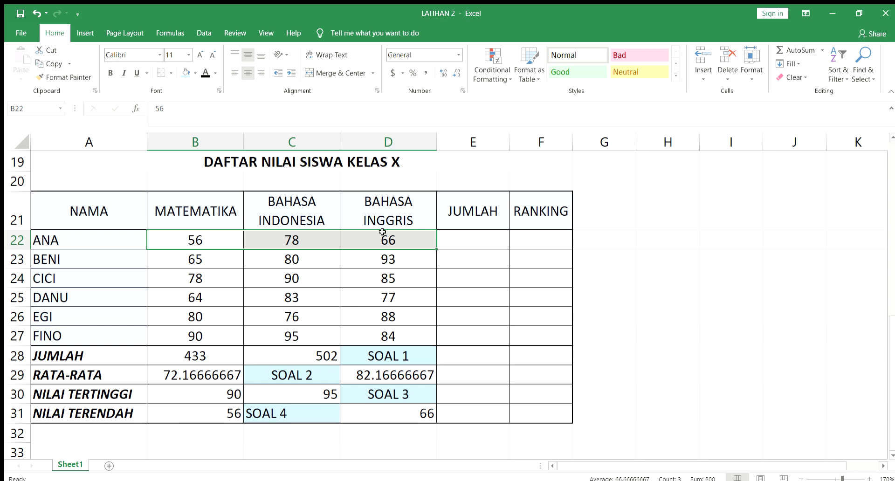
left_click(461, 257)
left_click_drag(199, 233, 395, 242)
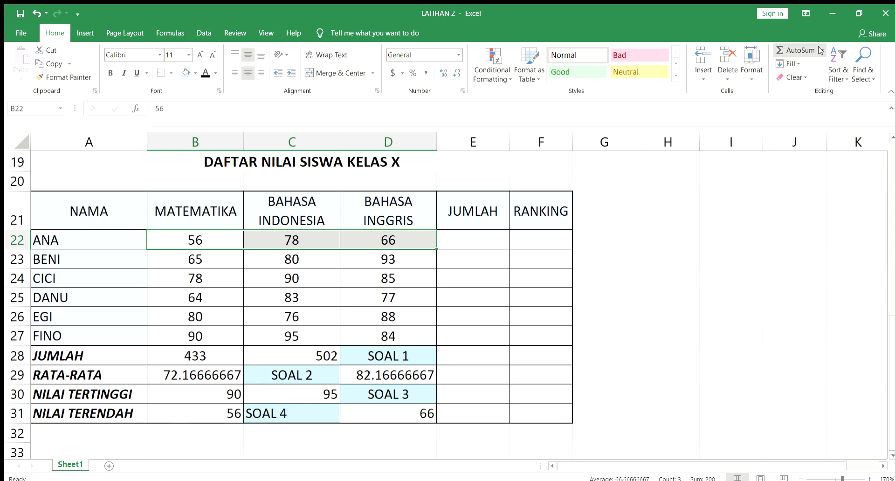
left_click(794, 50)
- Fill the JUMLAH formula from E22 down through E27 and restore the thin borders on E22:E27
left_click(471, 239)
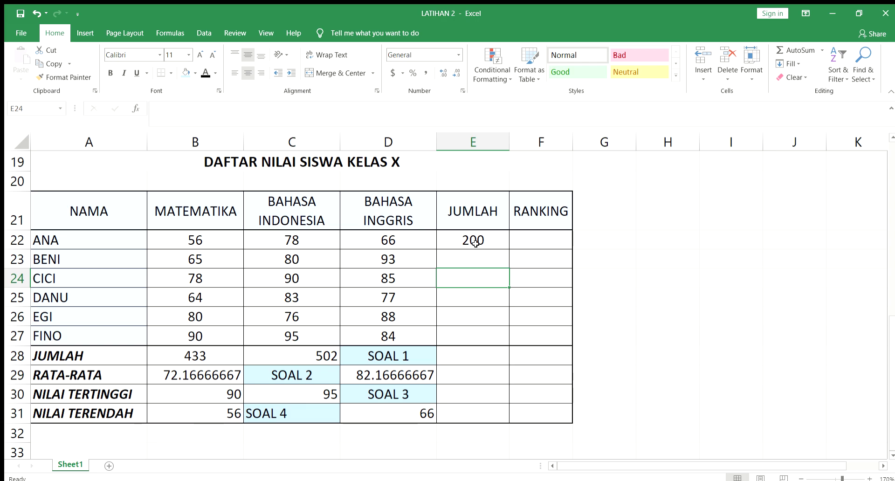
left_click_drag(509, 248, 502, 343)
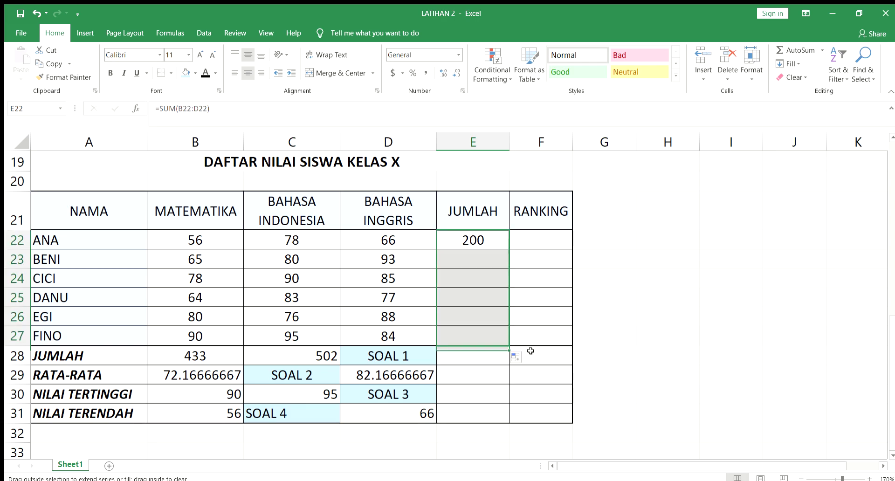
left_click(518, 385)
left_click_drag(457, 236, 466, 341)
left_click(161, 73)
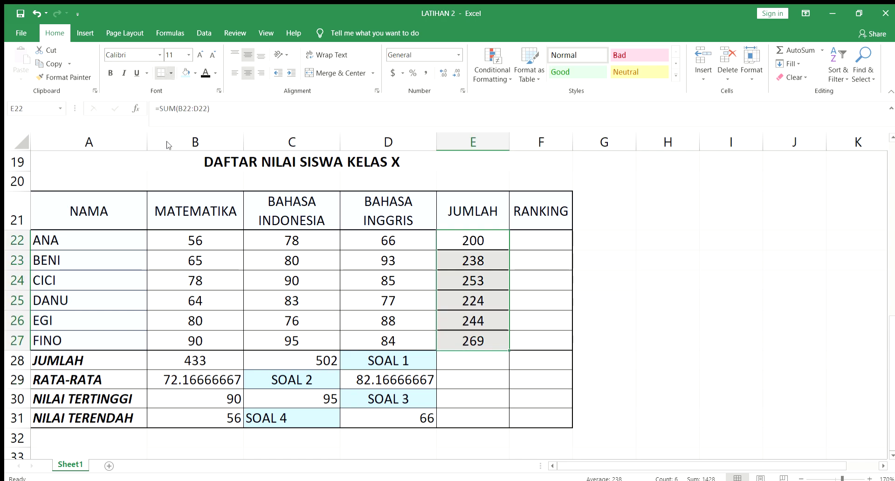
left_click(473, 240)
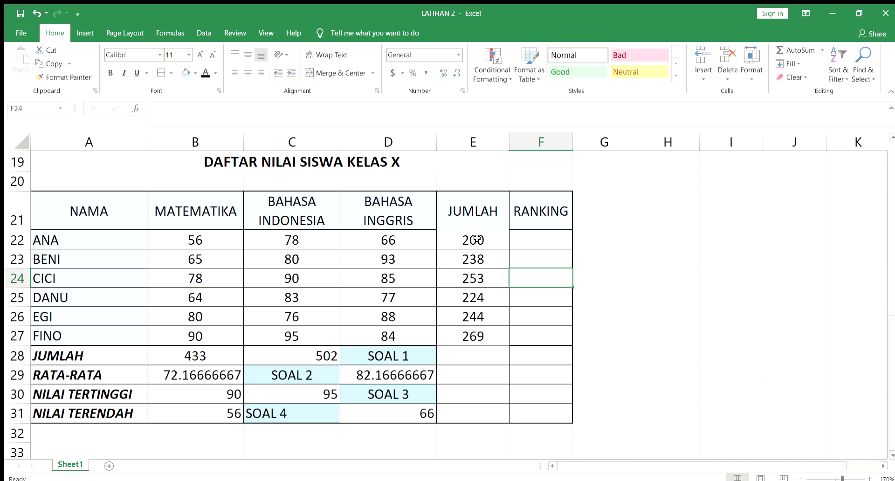
left_click(476, 256)
left_click(474, 278)
left_click(473, 297)
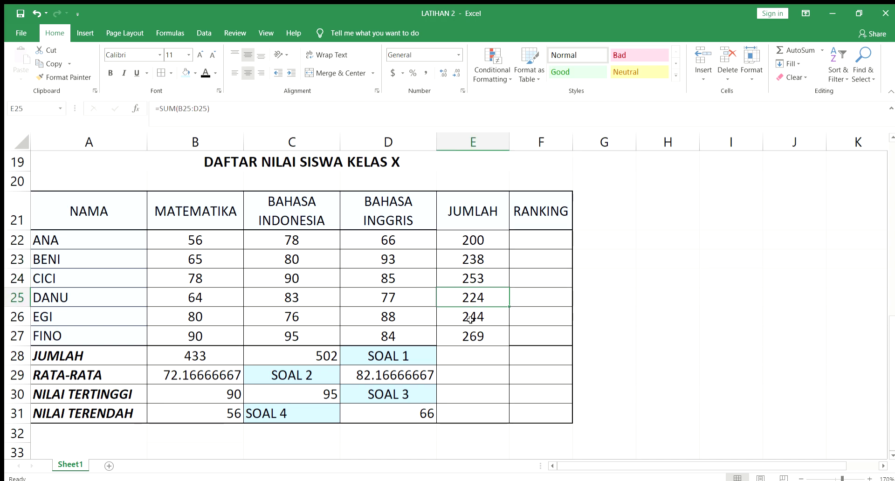
- Rank ANA's total in the RANKING cell F22 with the formula =RANK(E22,E22:E27)
left_click(547, 243)
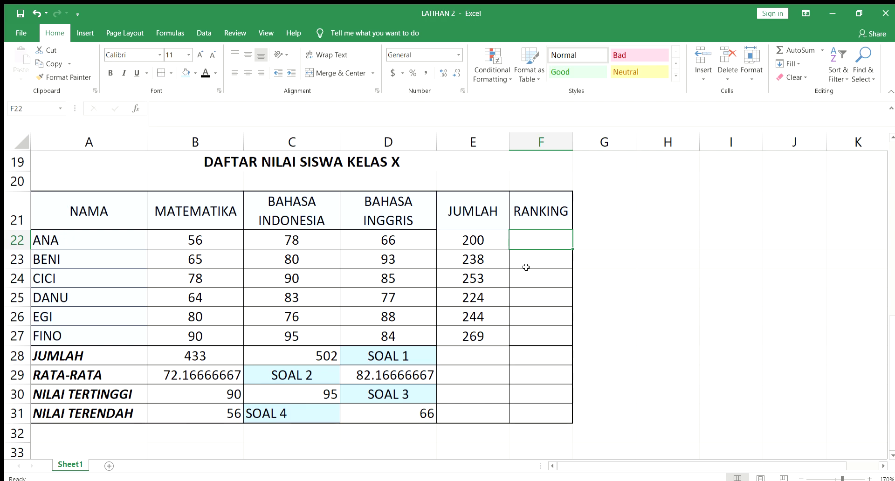
type("=R")
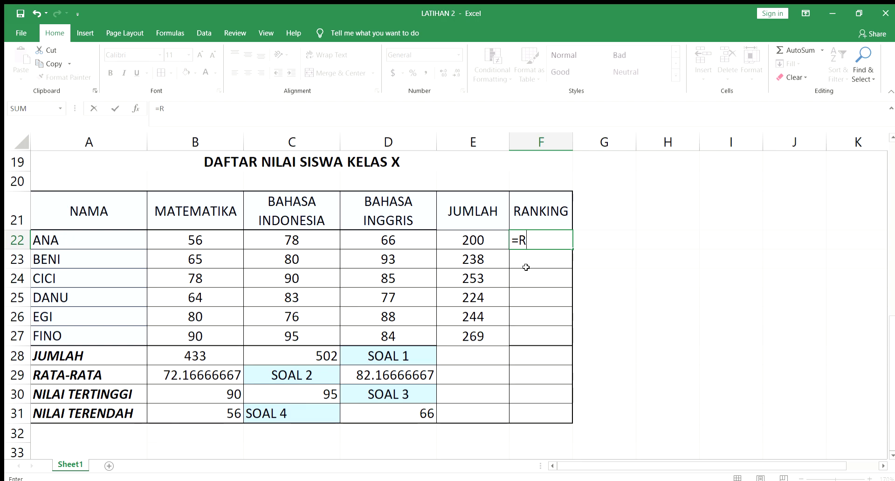
type("ANK(")
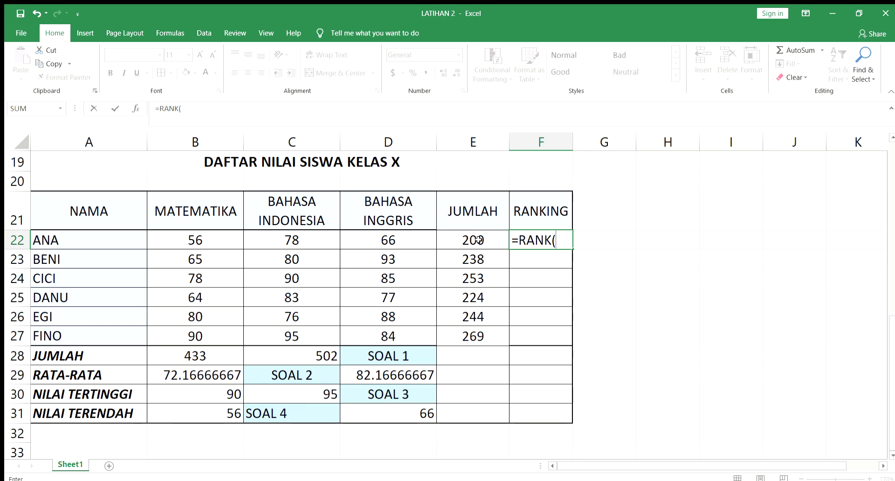
type("E22")
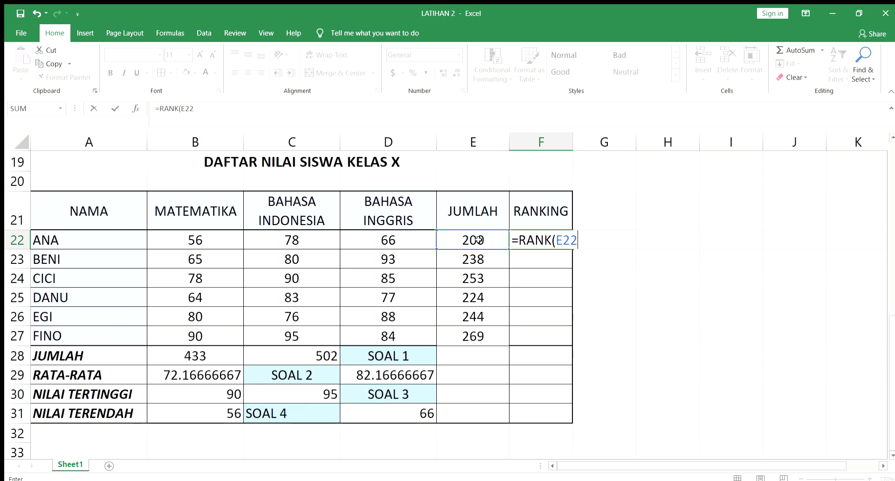
type(",")
type("E22")
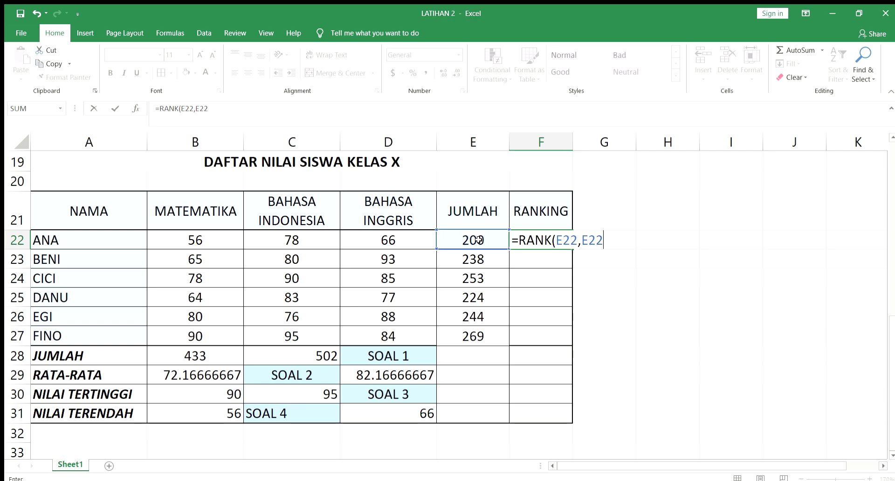
type(":E27")
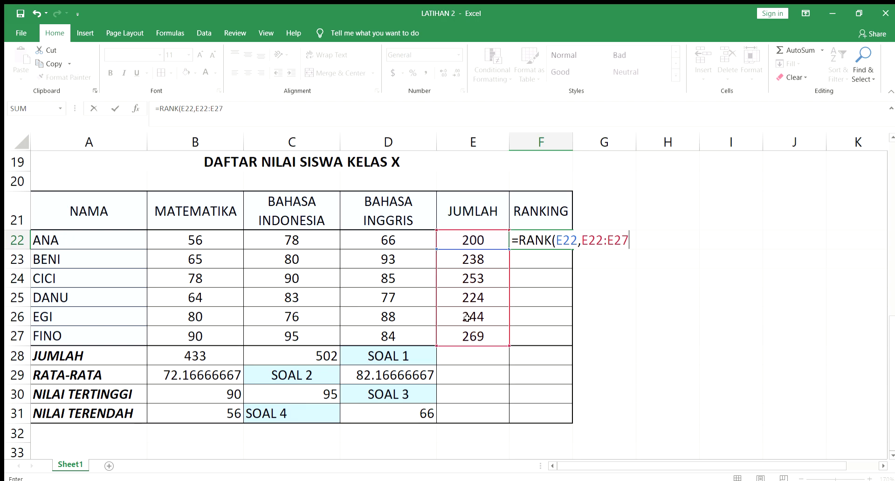
type(")")
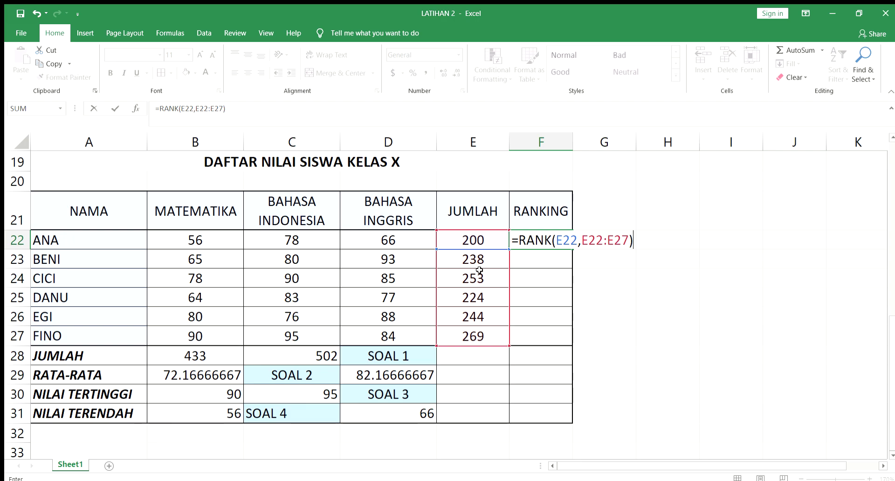
key("Return")
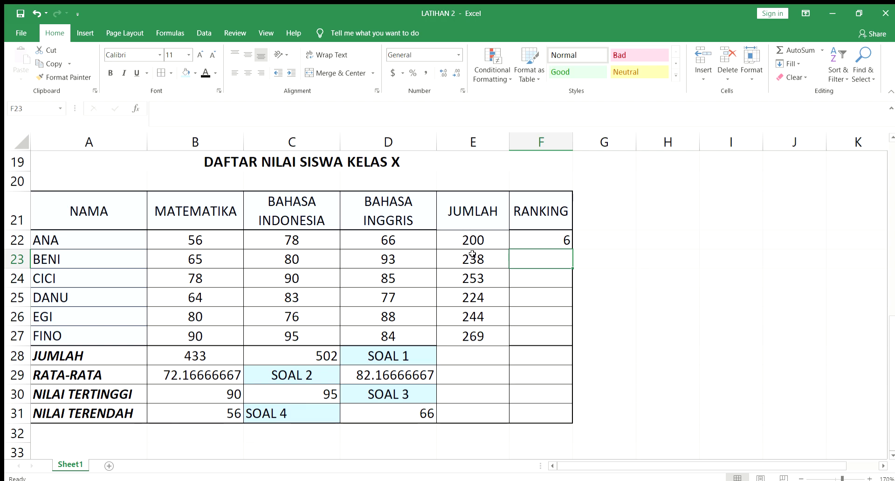
- Fill the relative-reference RANK formula from F22 down through F27
left_click(540, 240)
left_click_drag(570, 250, 576, 345)
left_click(607, 308)
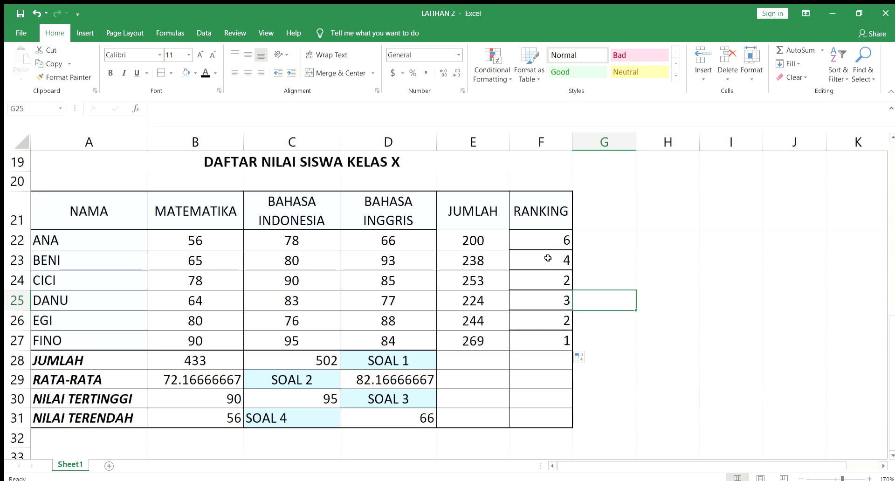
- Clear the copied rankings from F23:F27, keeping the formula in F22
left_click_drag(549, 252, 554, 338)
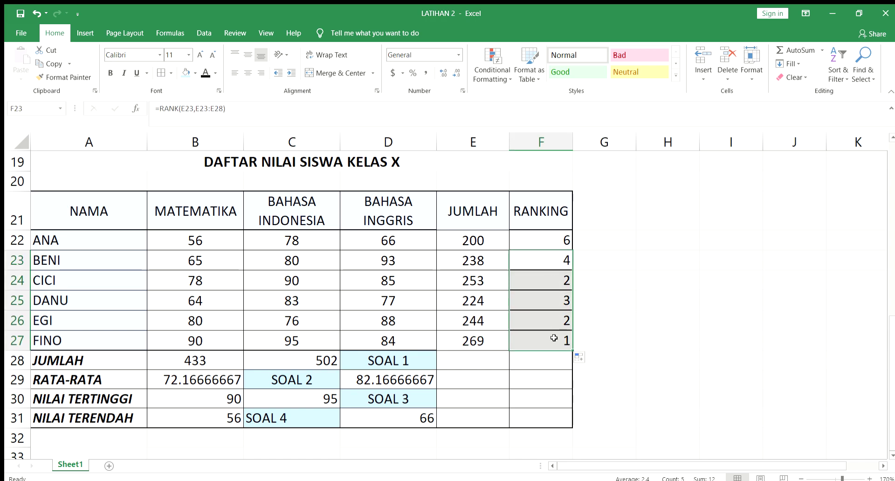
key("Delete")
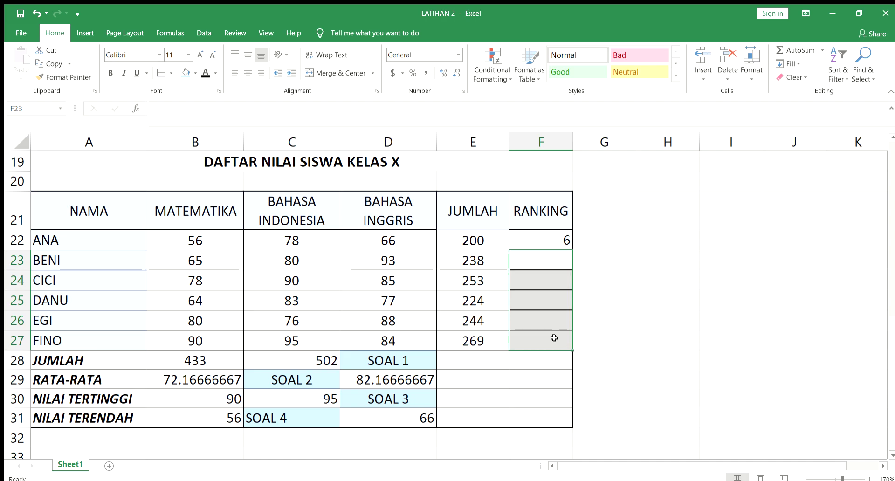
left_click(599, 305)
- Make the ranking range in F22 absolute so that the formula reads =RANK(E22,$E$22:$E$27)
left_click(531, 244)
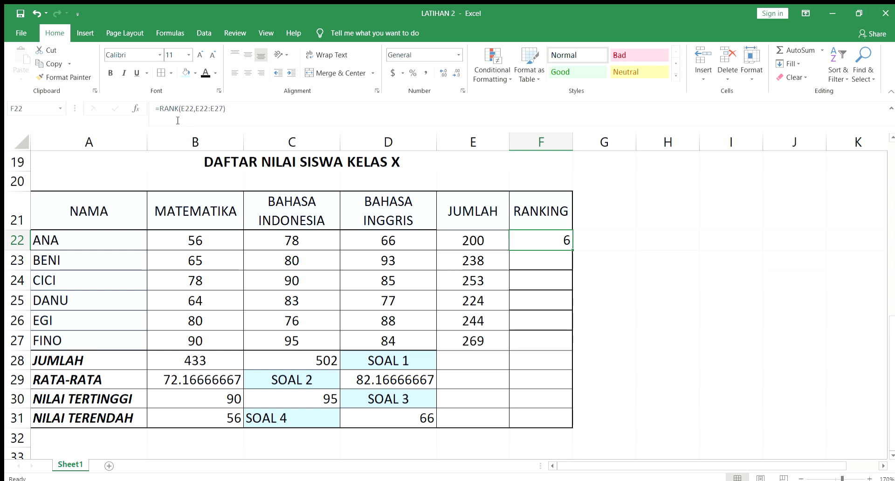
double_click(542, 237)
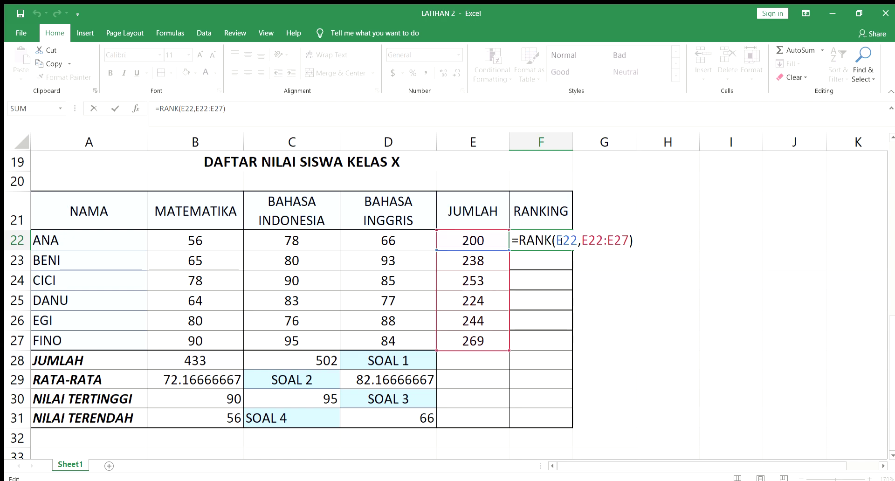
left_click(588, 240)
left_click(580, 240)
type("$")
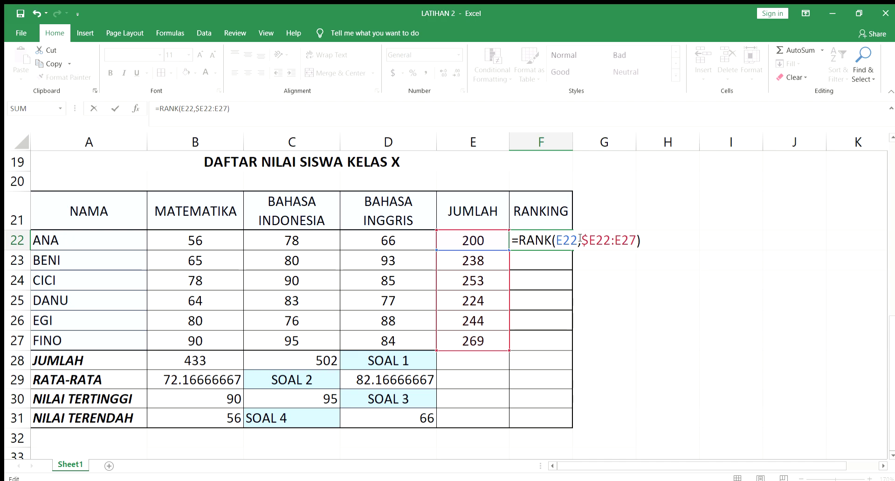
key("Right")
type("$")
key("Right")
key("Right")
key("Right")
type("$")
key("Right")
type("$")
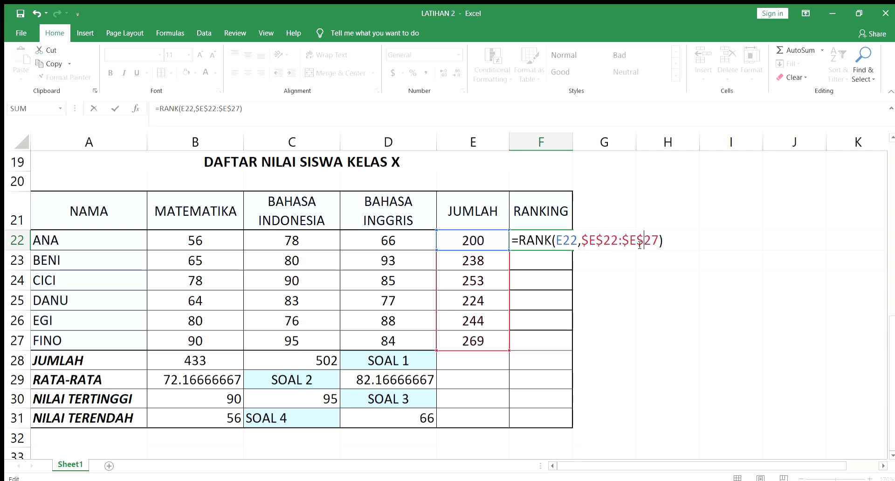
key("Return")
- Fill the RANK formula with the absolute range from F22 down through F27 to rank the remaining students
left_click(546, 237)
left_click_drag(572, 250, 565, 343)
left_click(615, 303)
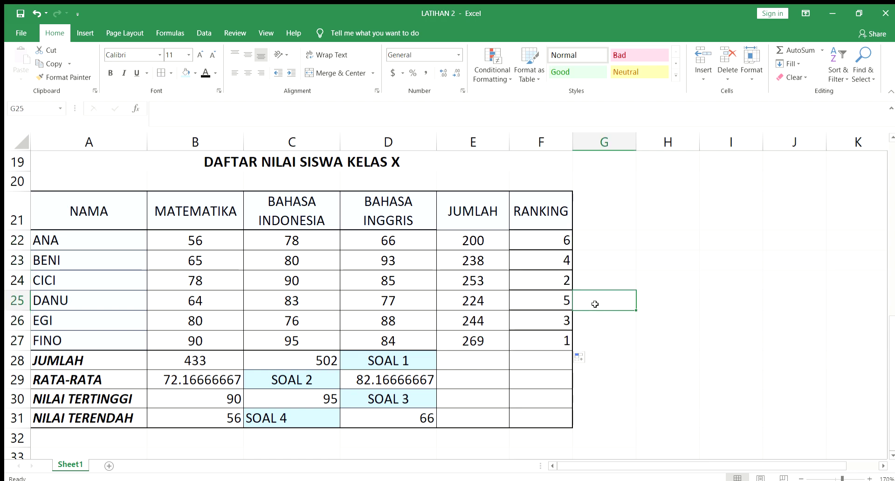
left_click(554, 322)
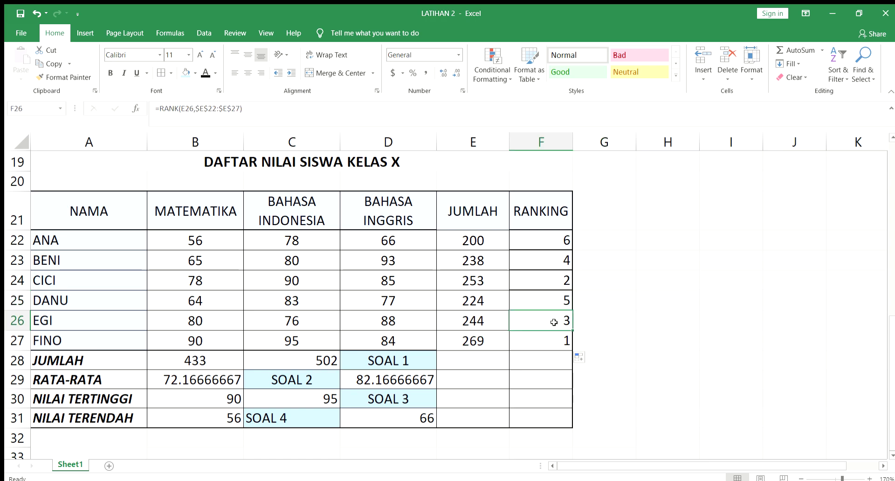
left_click_drag(525, 235, 534, 331)
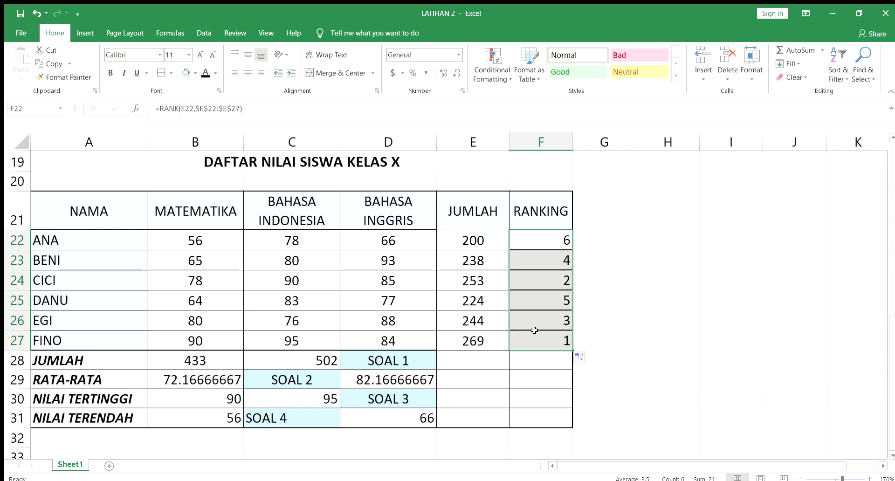
left_click(385, 358)
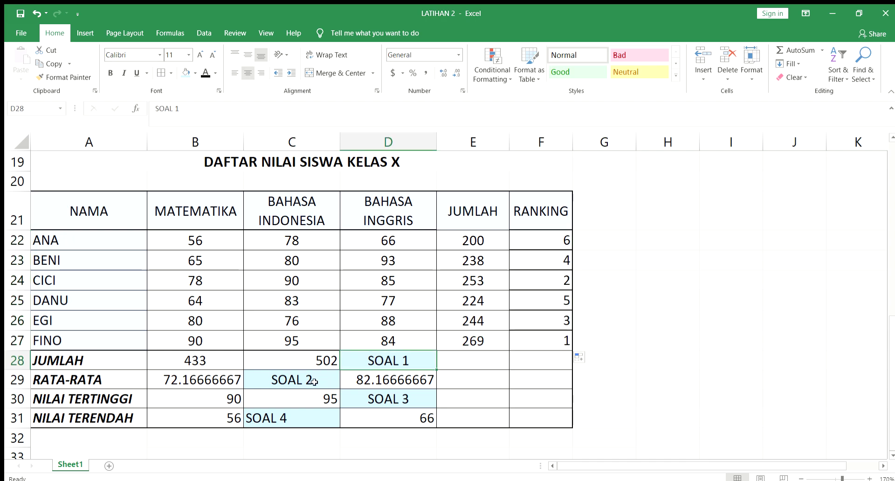
left_click(296, 381)
left_click(369, 399)
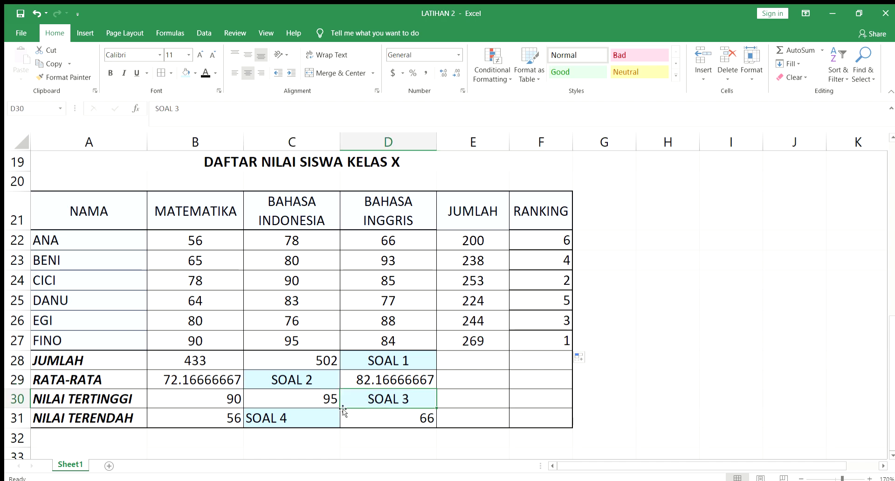
left_click(298, 416)
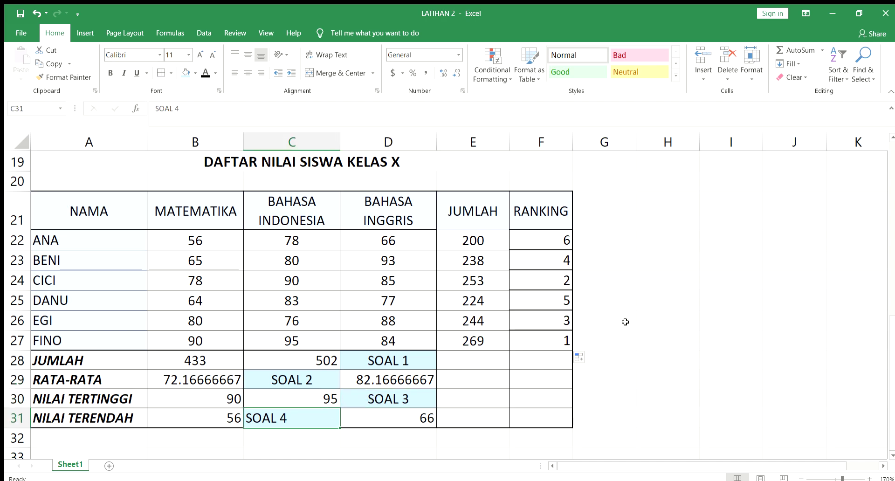